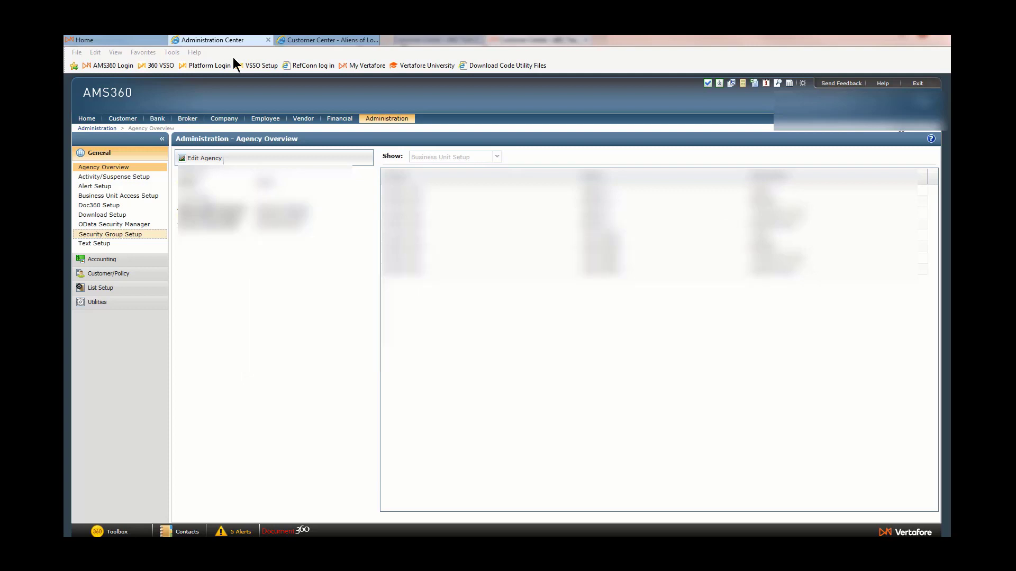
# Open the CSR II security group for editing and copy its entire secured item grid.
pyautogui.click(96, 234)
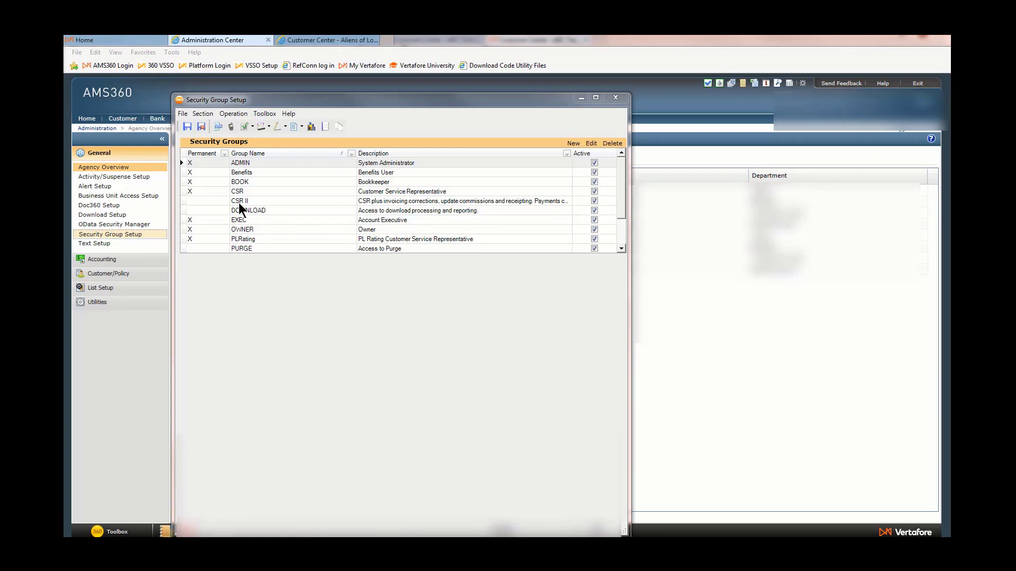
pyautogui.doubleClick(239, 202)
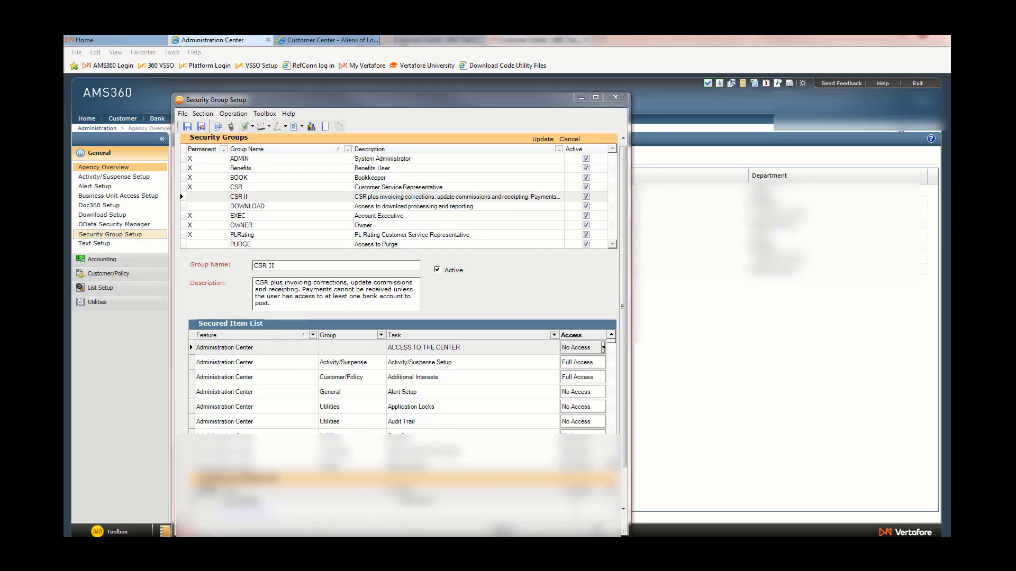
pyautogui.rightClick(285, 374)
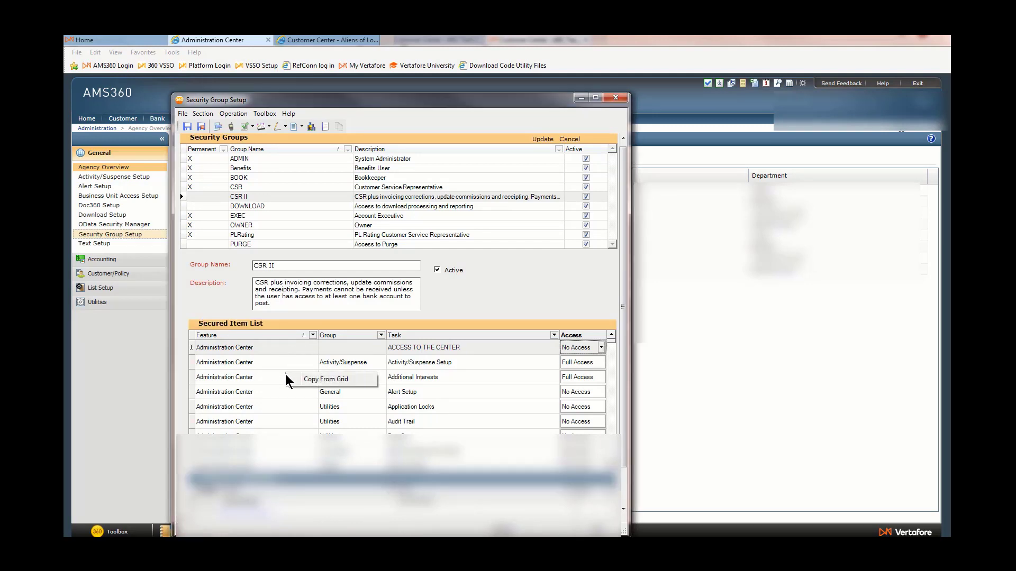
pyautogui.click(301, 381)
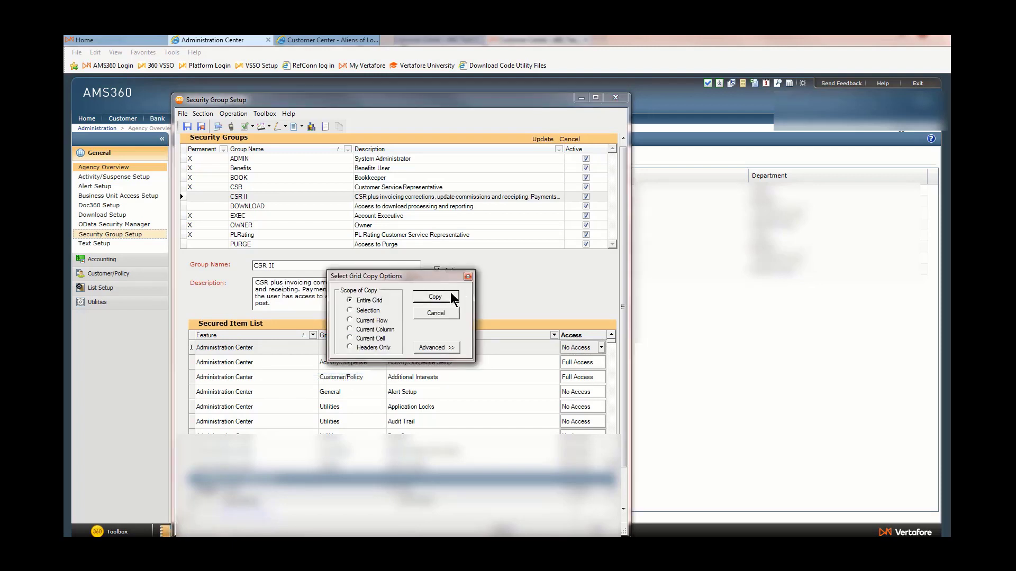
pyautogui.click(435, 297)
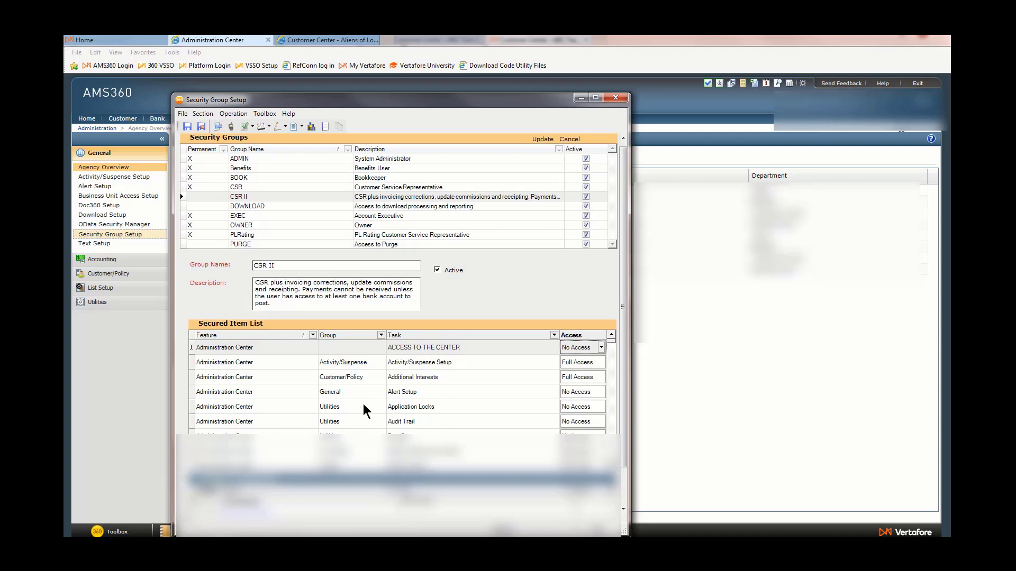
# Filter the secured item list to the All Centers feature and the Activity/Suspense group.
pyautogui.click(313, 336)
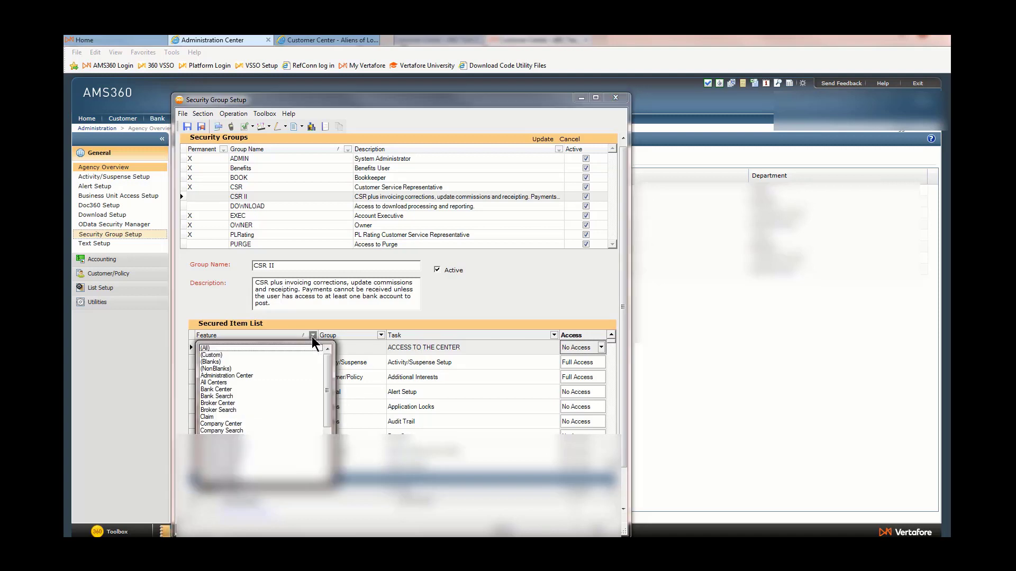
pyautogui.click(227, 383)
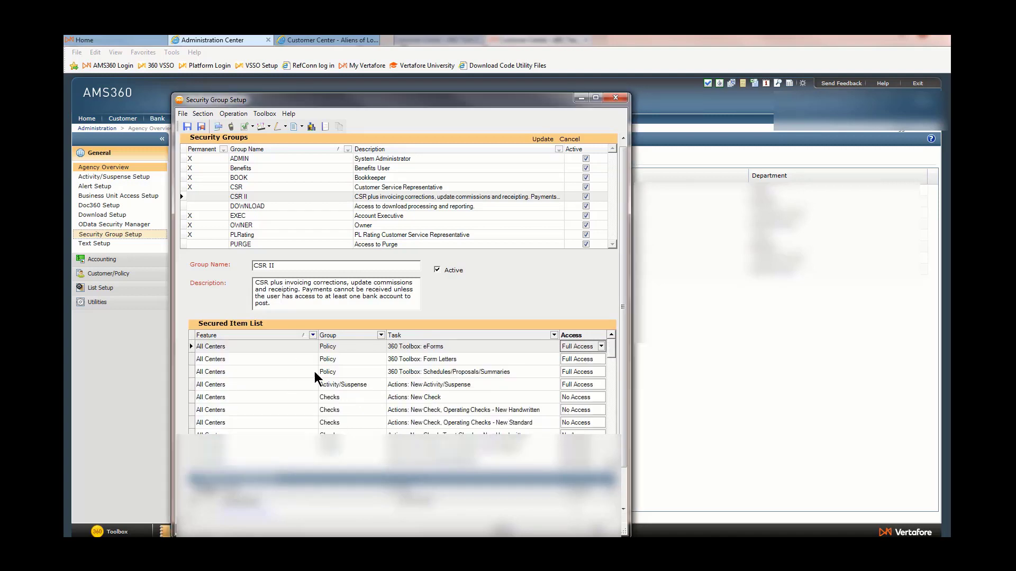
pyautogui.click(380, 336)
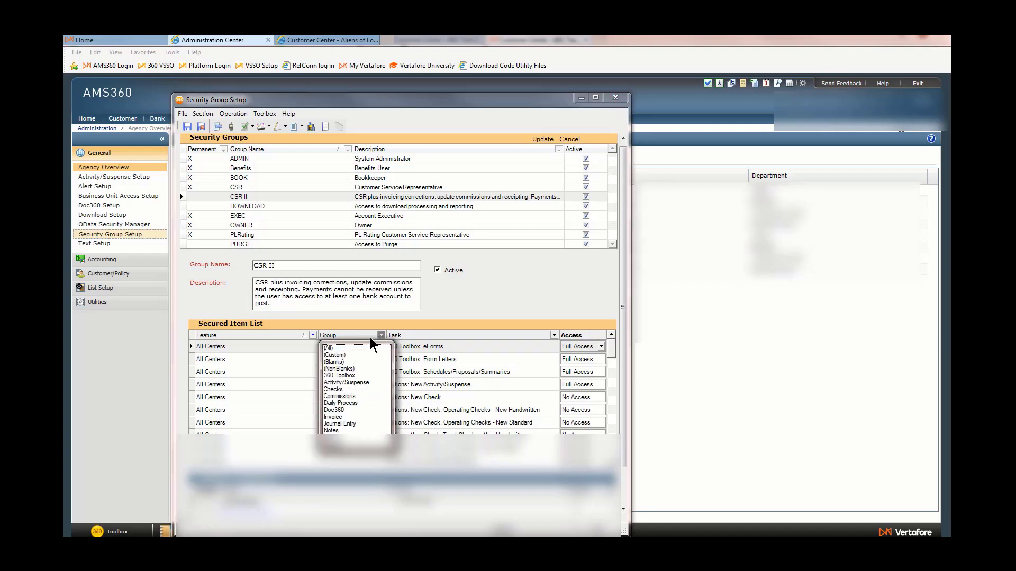
pyautogui.click(341, 381)
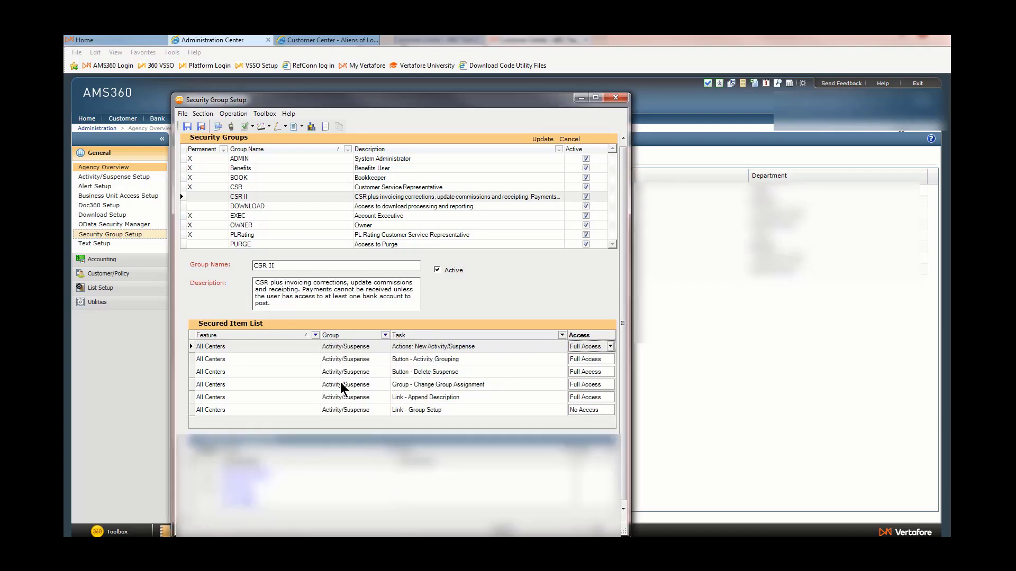
# Set the access for the Link - Append Description task to Full Access.
pyautogui.click(437, 397)
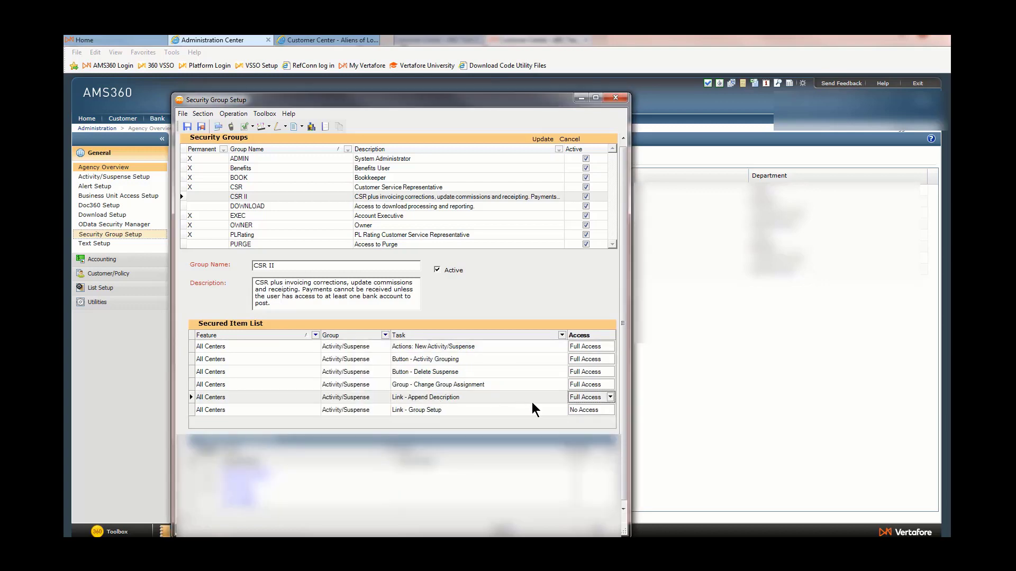
pyautogui.click(582, 401)
pyautogui.click(585, 425)
pyautogui.click(586, 399)
pyautogui.click(587, 416)
# Open the 10/30/2018 audit activity and highlight its earlier description entry.
pyautogui.rightClick(488, 267)
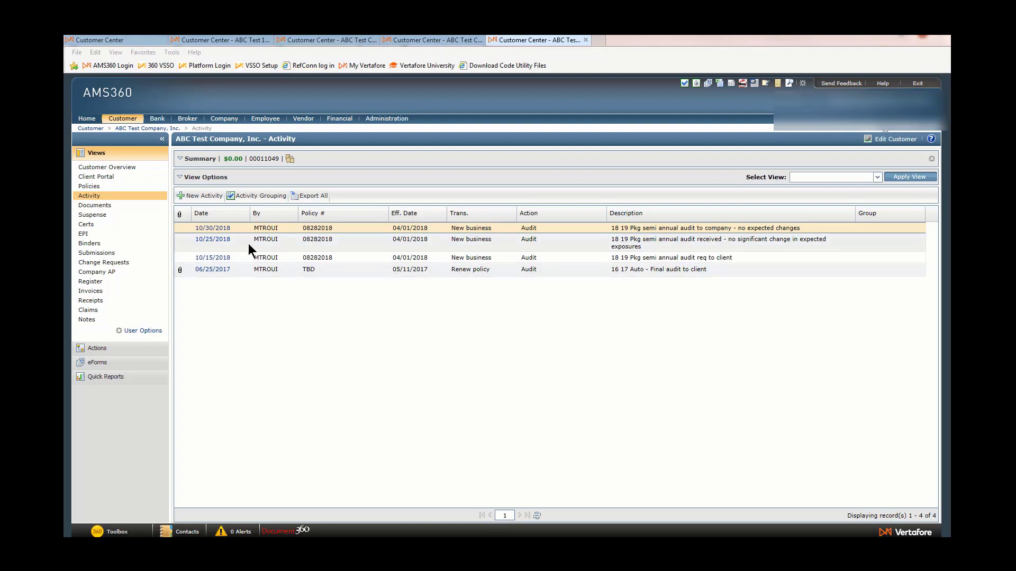
pyautogui.click(213, 231)
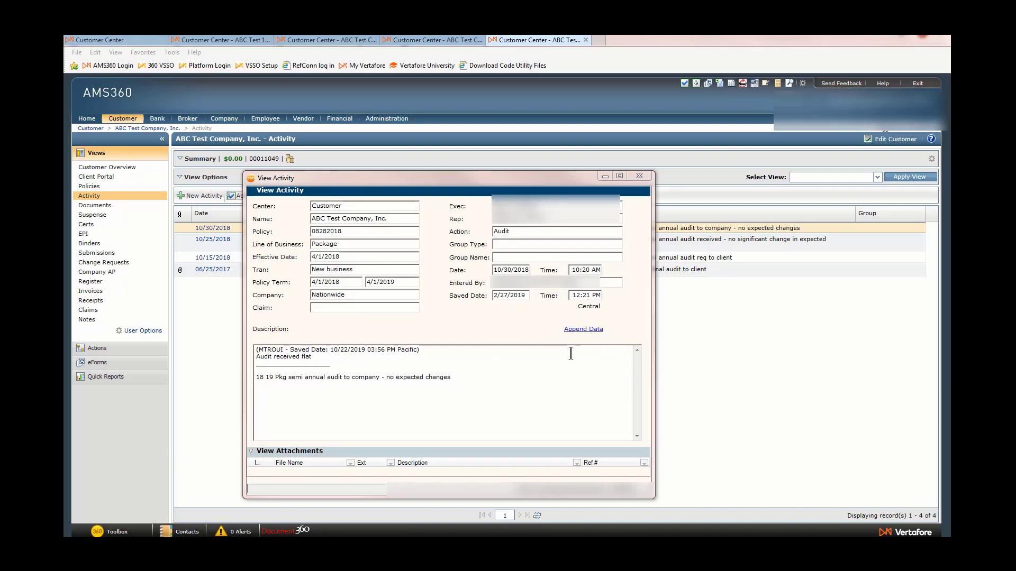
pyautogui.moveTo(349, 366); pyautogui.dragTo(251, 350)
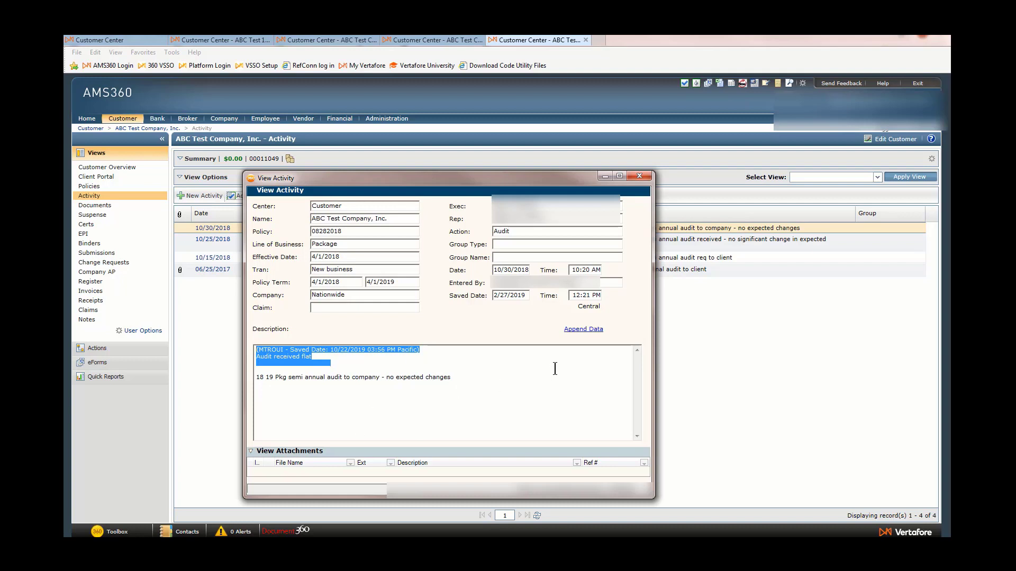
# Append the note 'Payroll flat received copies of payroll reports' to the activity's description and save it.
pyautogui.click(581, 331)
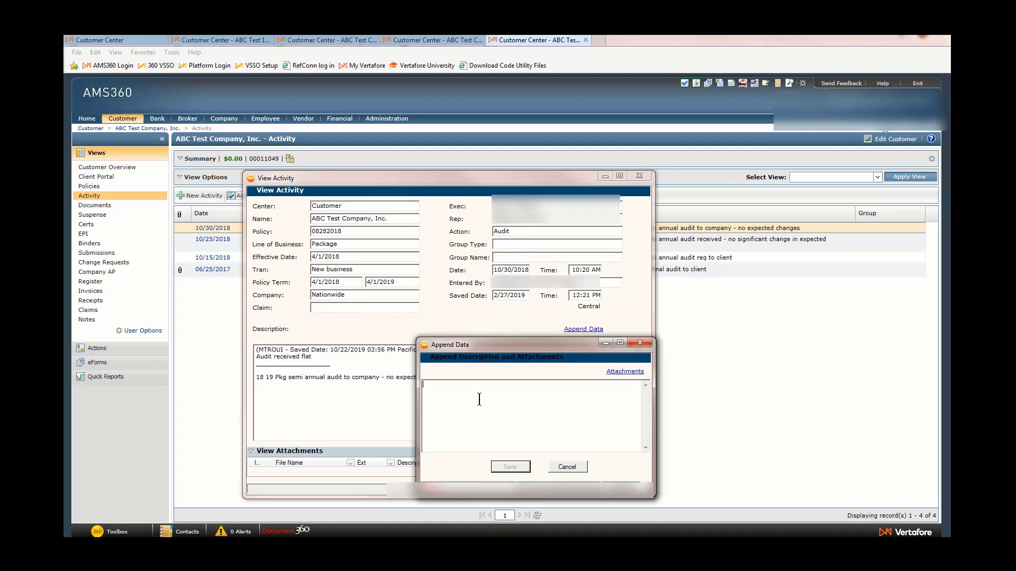
pyautogui.write('Payroll flat receive')
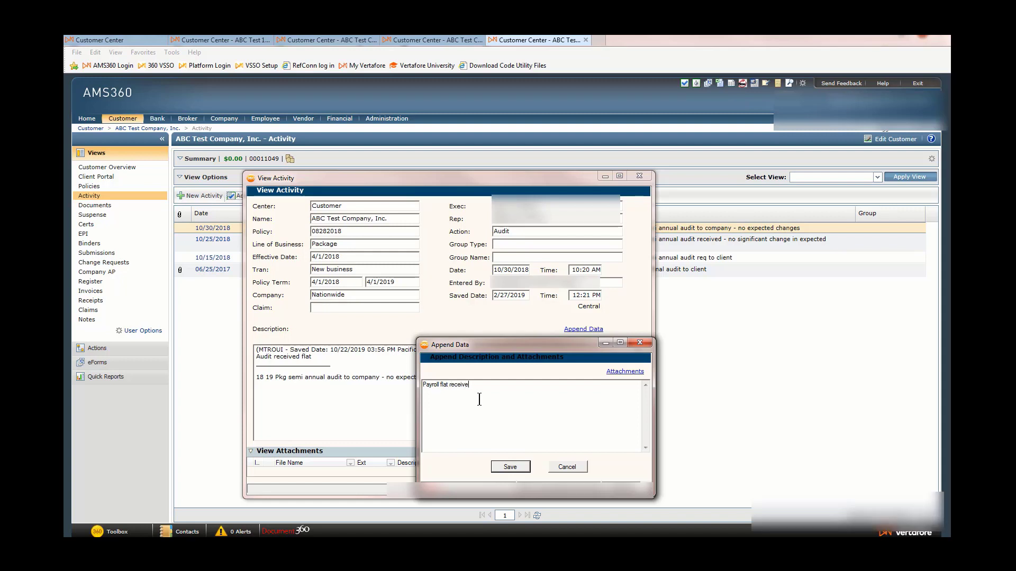
pyautogui.write('d copies of payroll rep')
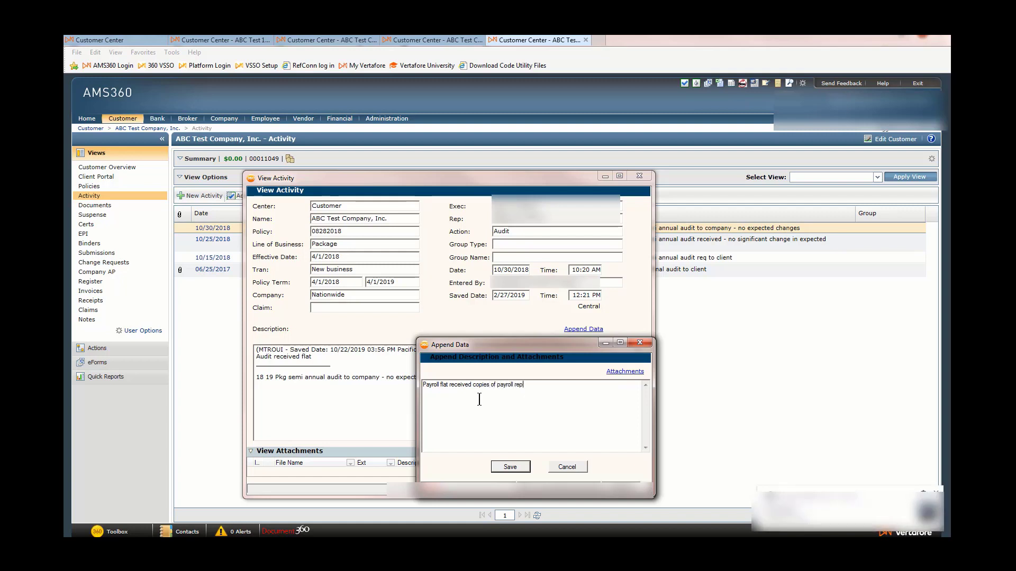
pyautogui.write('orts')
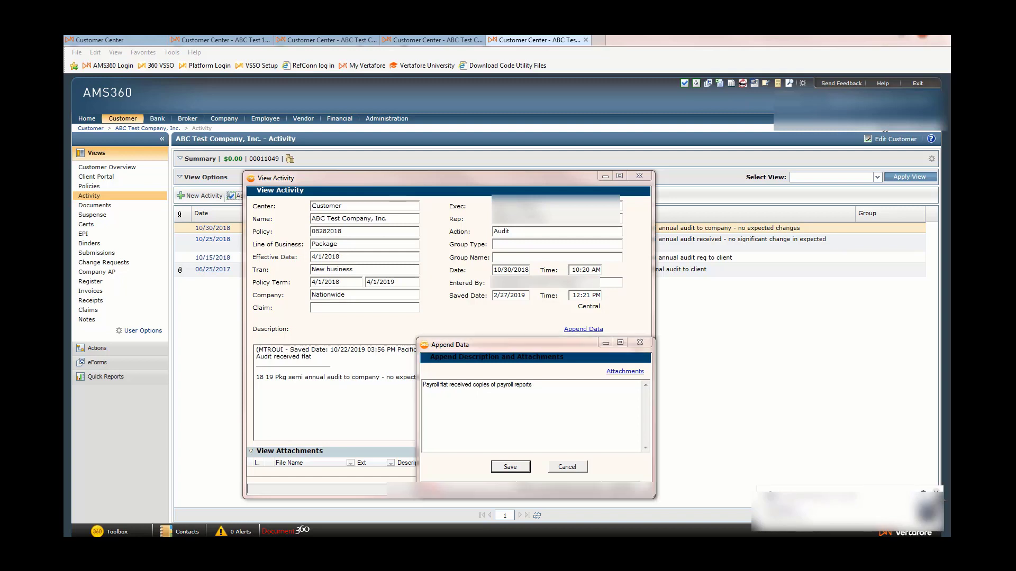
pyautogui.click(511, 468)
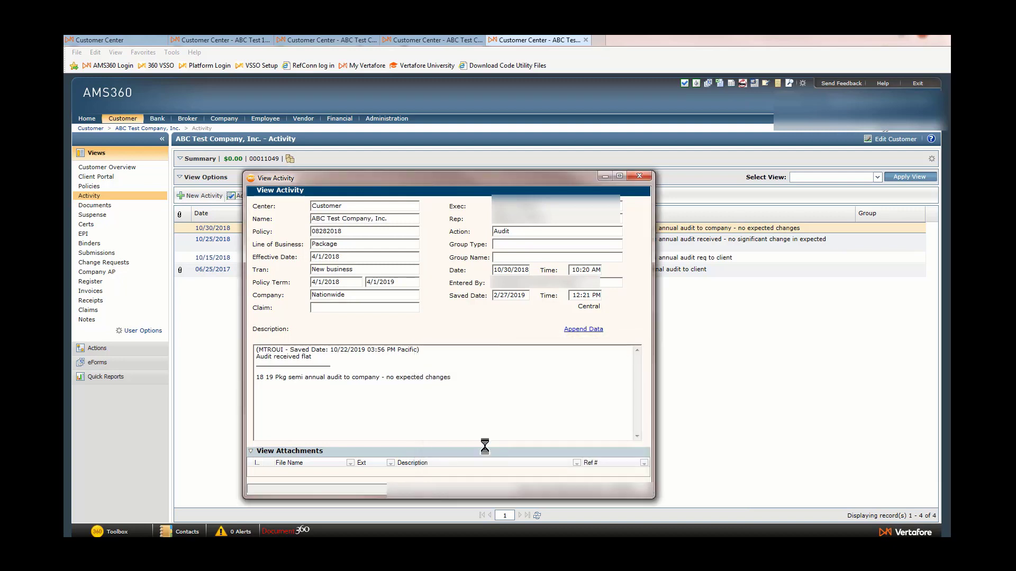
# Highlight the new entry's user and saved time in the description, then close the activity.
pyautogui.moveTo(392, 358); pyautogui.dragTo(262, 352)
pyautogui.doubleClick(263, 350)
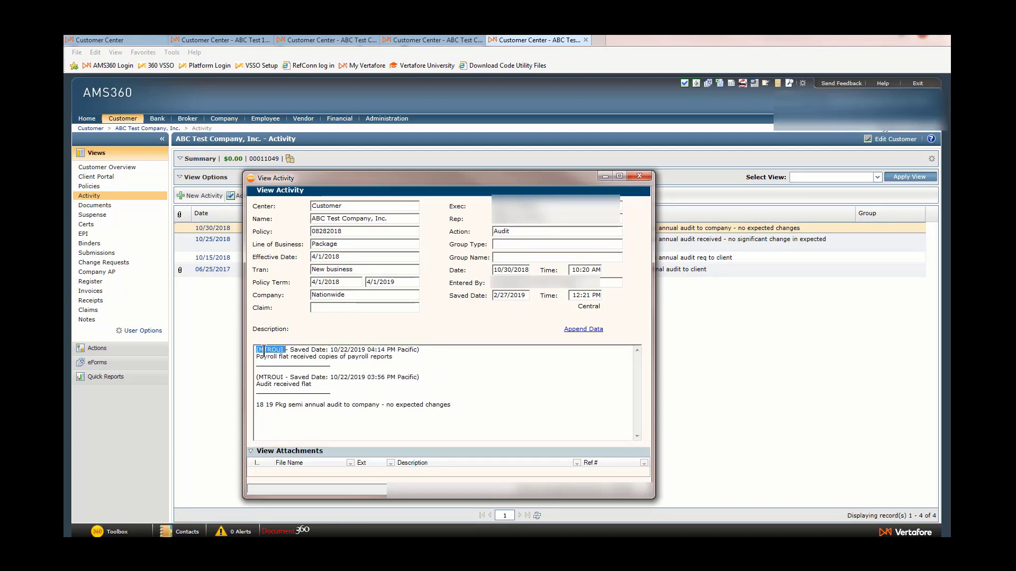
pyautogui.moveTo(371, 349); pyautogui.dragTo(391, 350)
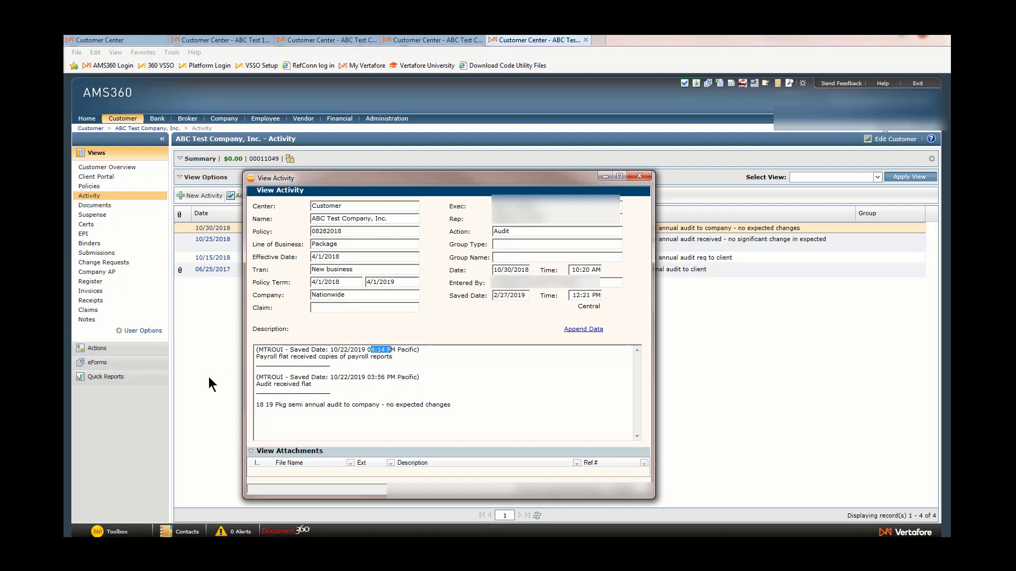
pyautogui.press('Escape')
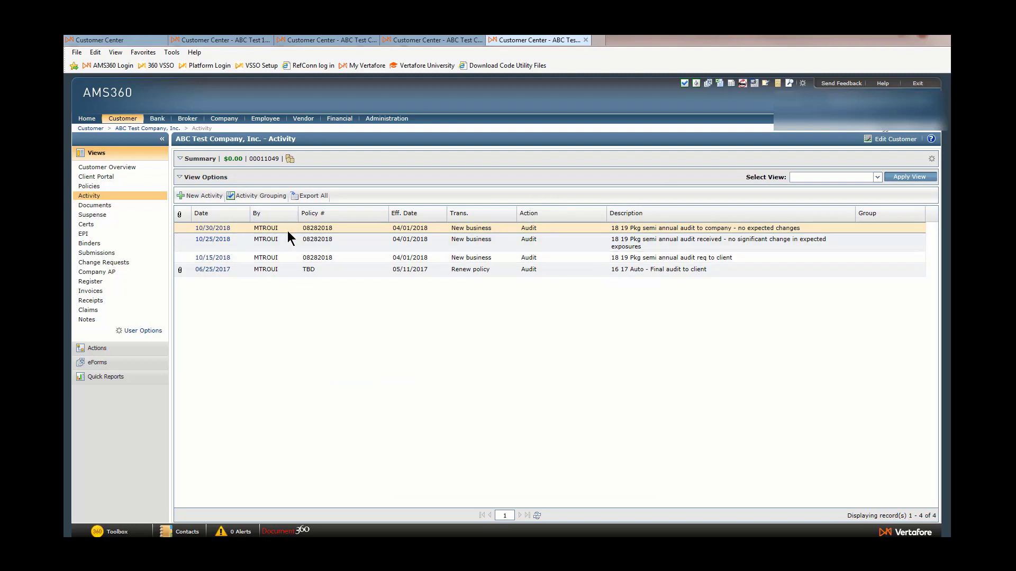
# Switch to the Policies tab and show the Appended column in its activities list.
pyautogui.moveTo(258, 227); pyautogui.dragTo(320, 232)
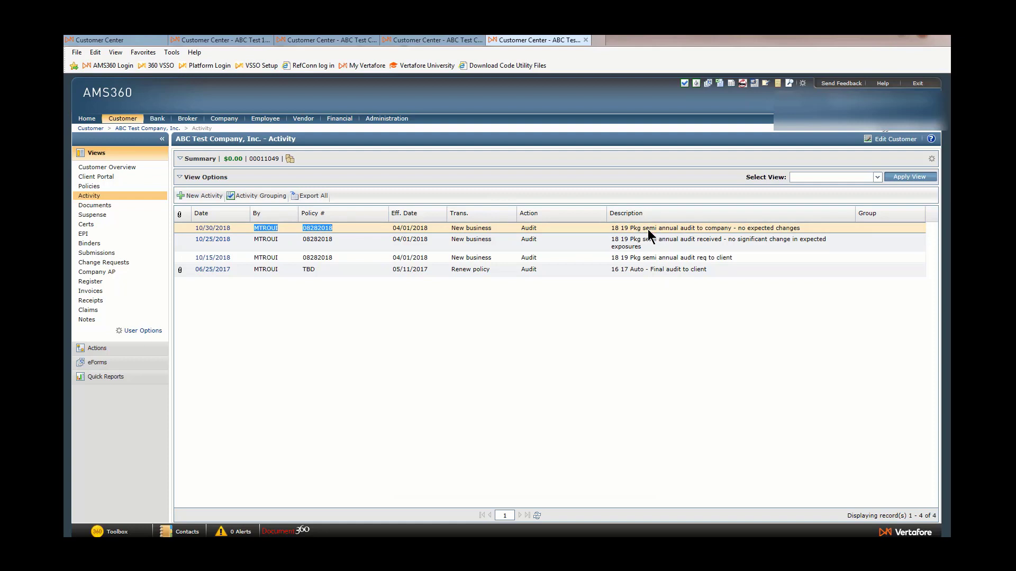
pyautogui.click(418, 39)
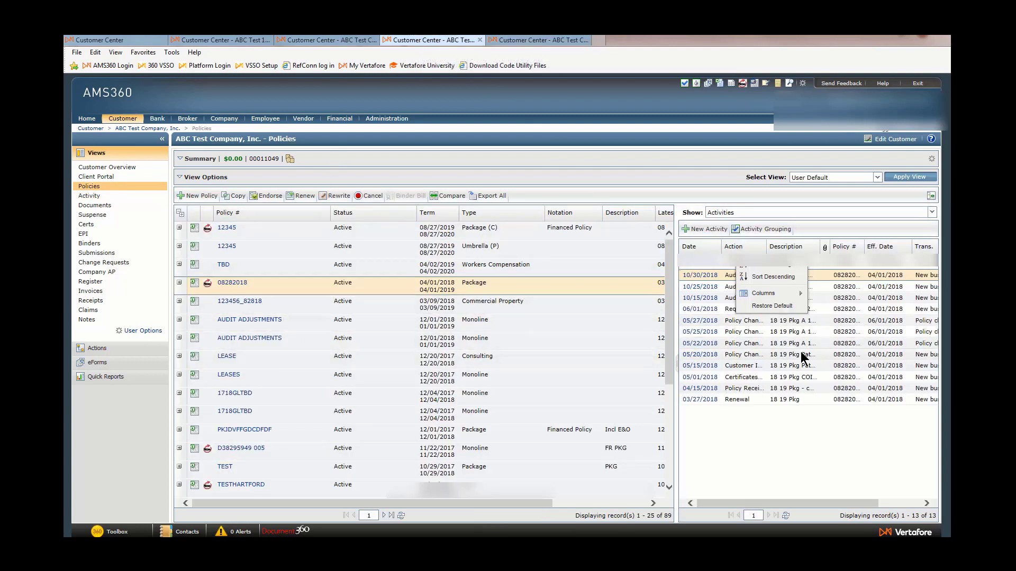
pyautogui.click(821, 433)
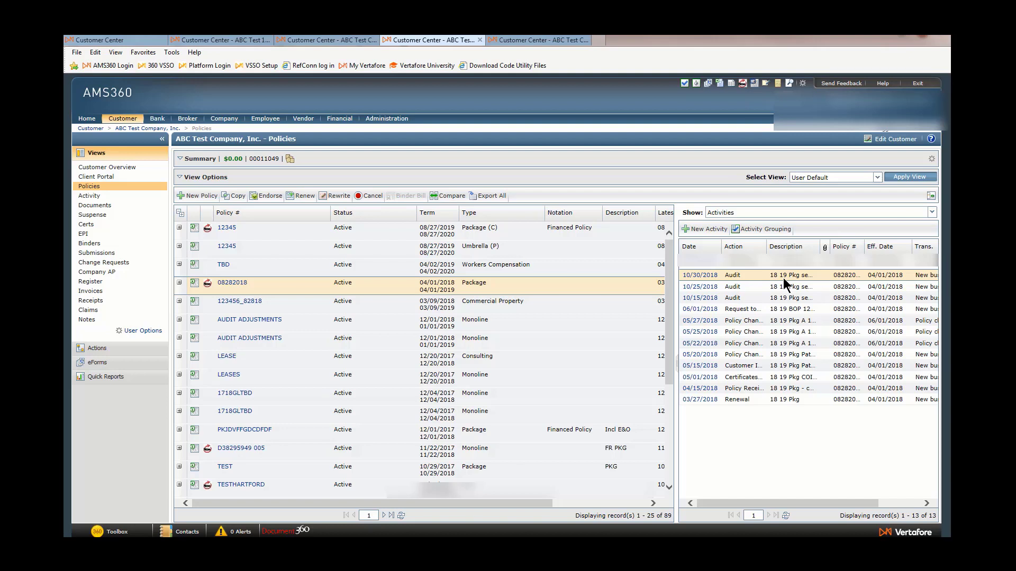
pyautogui.click(717, 248)
pyautogui.moveTo(722, 293)
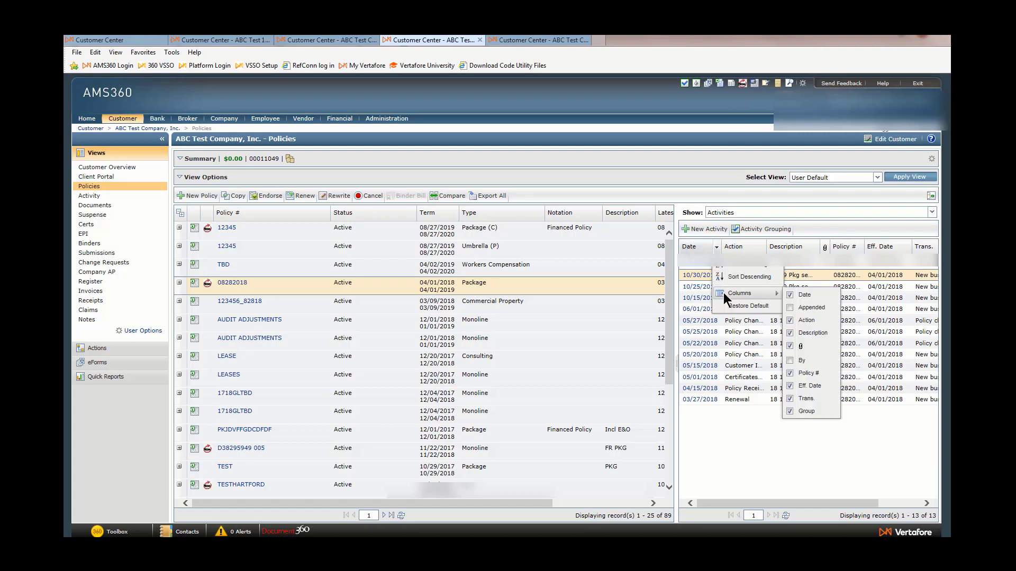
pyautogui.click(789, 307)
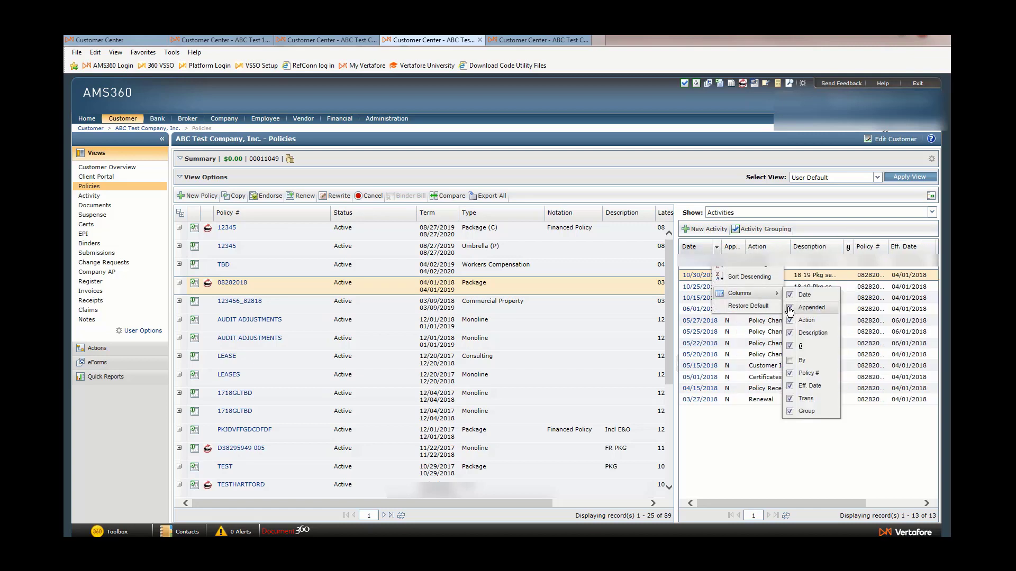
pyautogui.click(723, 464)
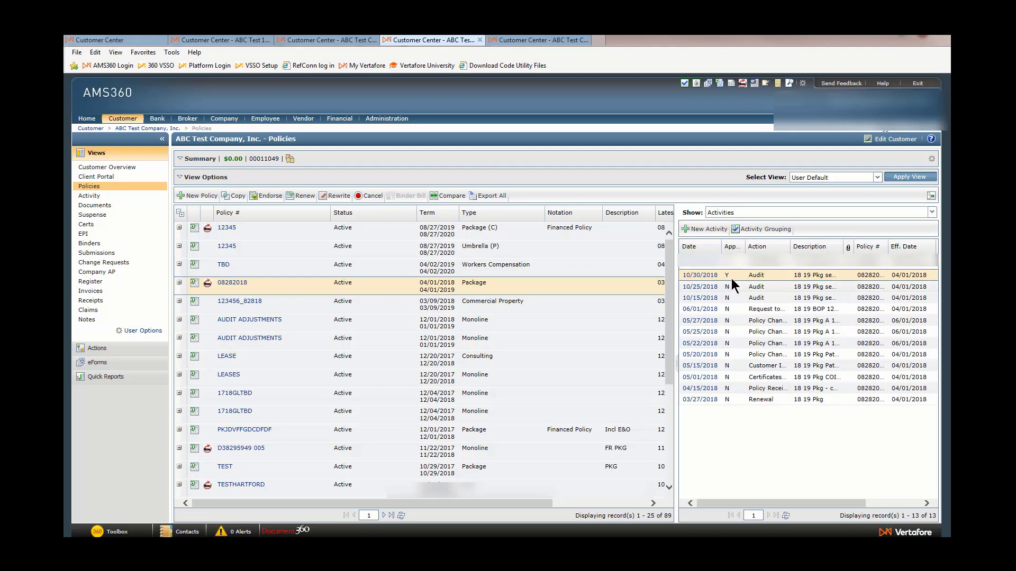
# Show the Appended column in the customer's Activity list and move it after the Date column.
pyautogui.click(516, 40)
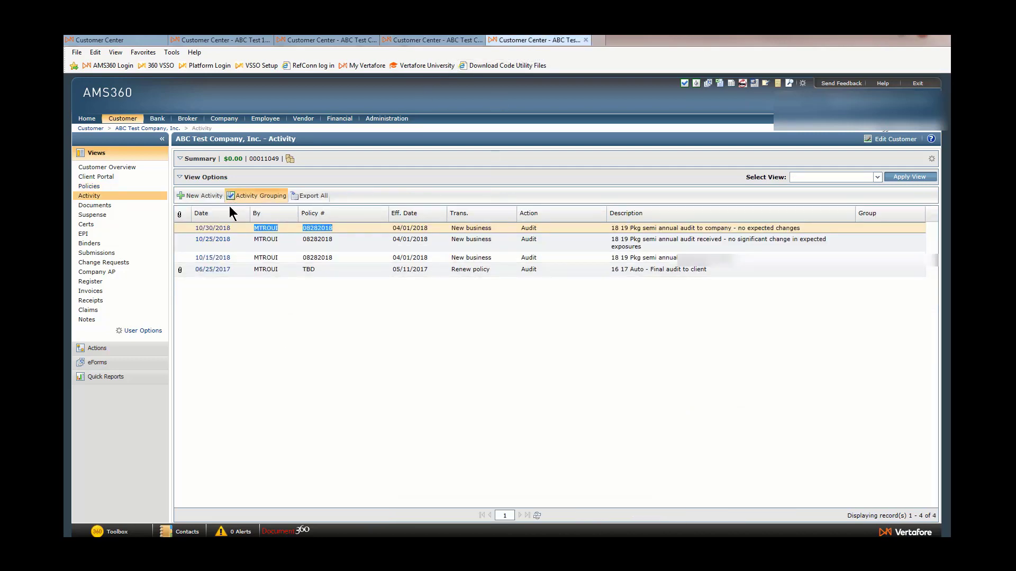
pyautogui.click(246, 216)
pyautogui.moveTo(262, 260)
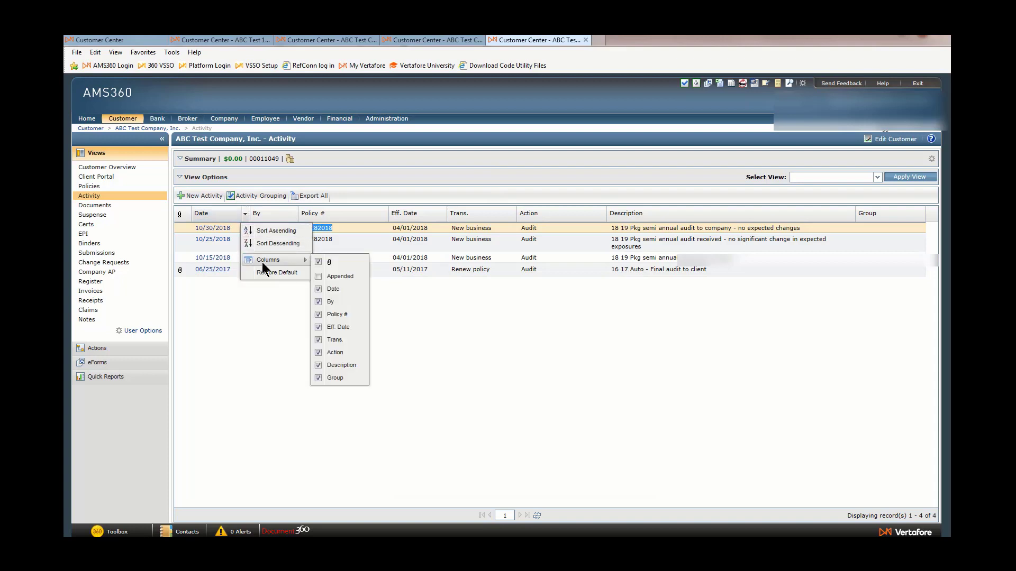
pyautogui.click(325, 272)
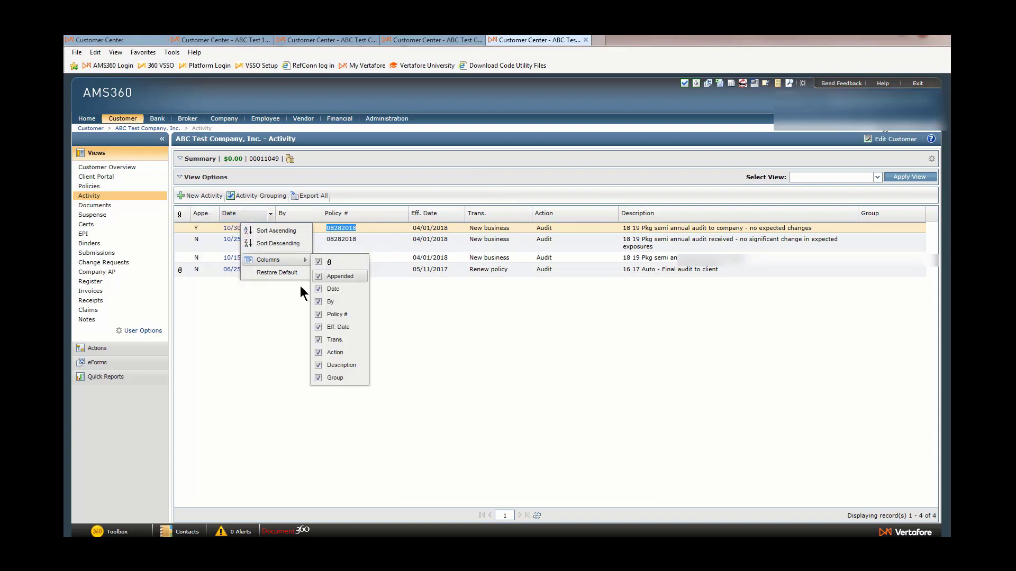
pyautogui.click(217, 310)
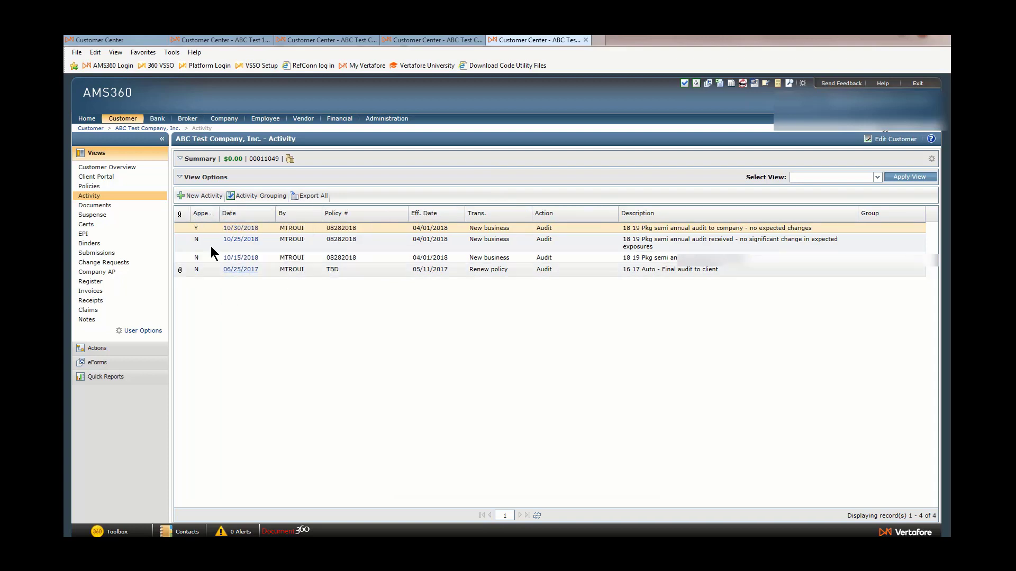
pyautogui.moveTo(203, 216)
pyautogui.mouseDown()
pyautogui.moveTo(370, 226)
pyautogui.moveTo(386, 218)
pyautogui.moveTo(190, 215)
pyautogui.moveTo(392, 216)
pyautogui.moveTo(239, 217)
pyautogui.mouseUp()
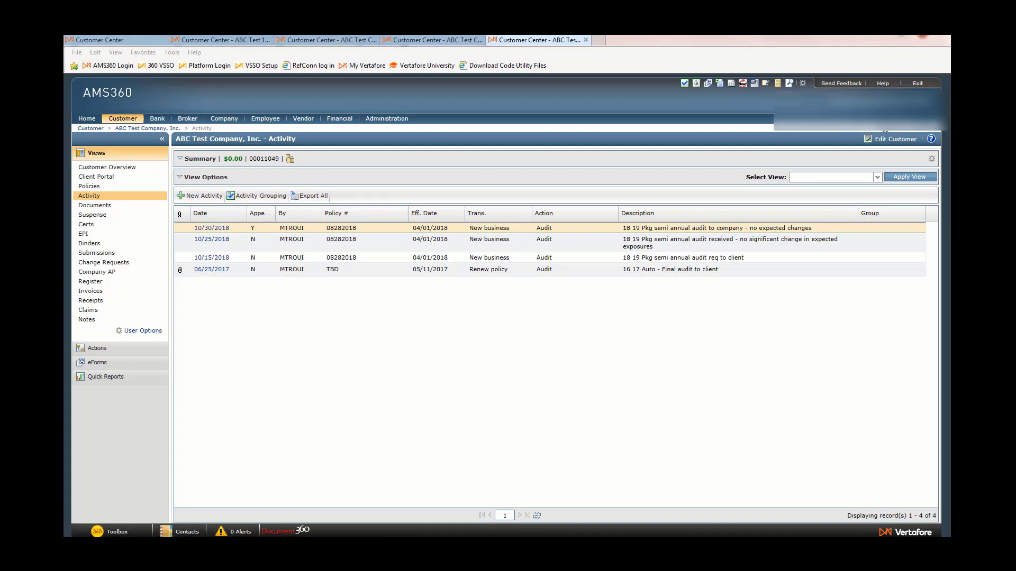
# Switch to the View Activity list window and inspect the 06/01/2018 activity's description preview.
pyautogui.hotkey('alt', 'Tab')
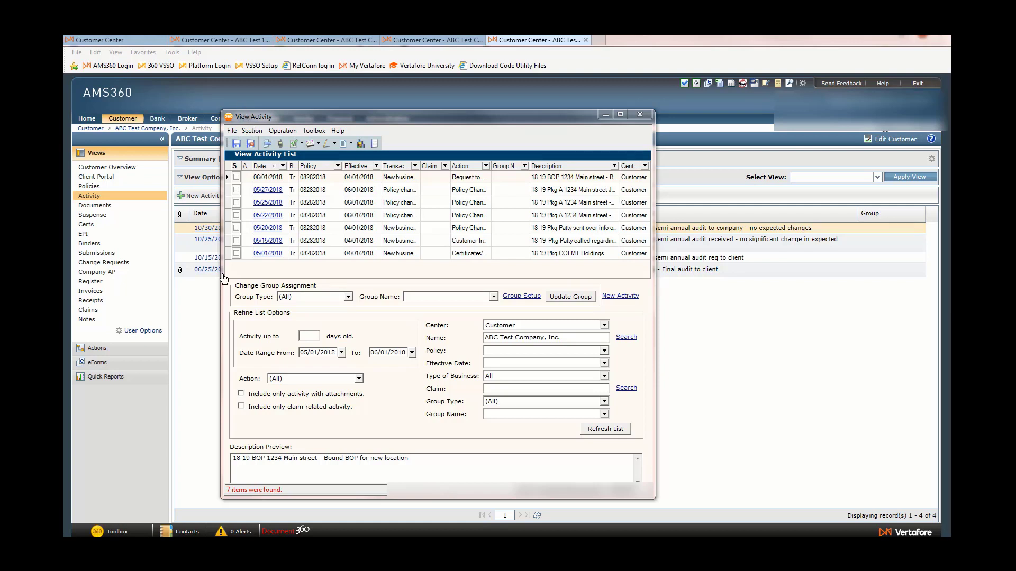
pyautogui.moveTo(246, 458); pyautogui.dragTo(415, 470)
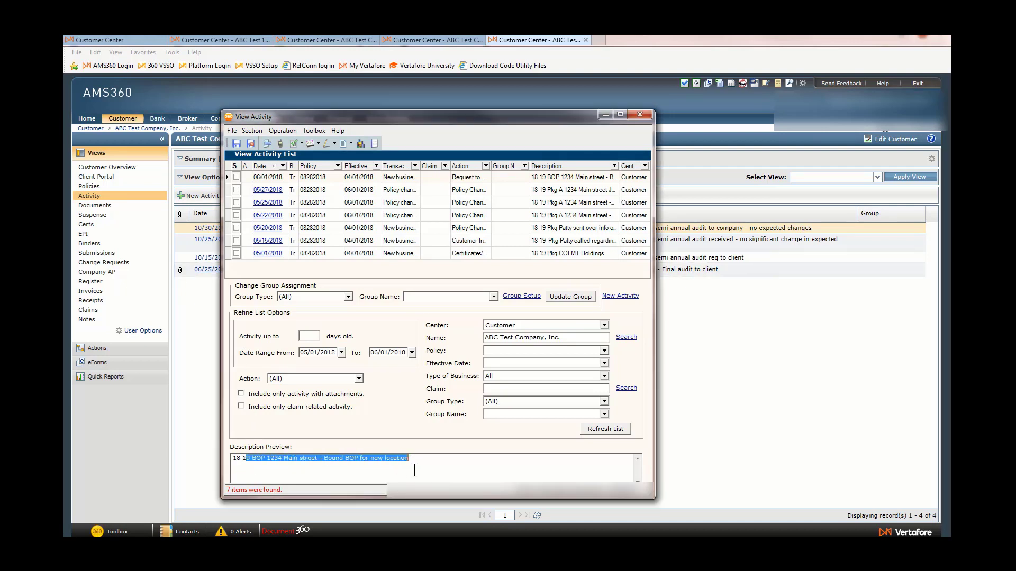
pyautogui.click(322, 177)
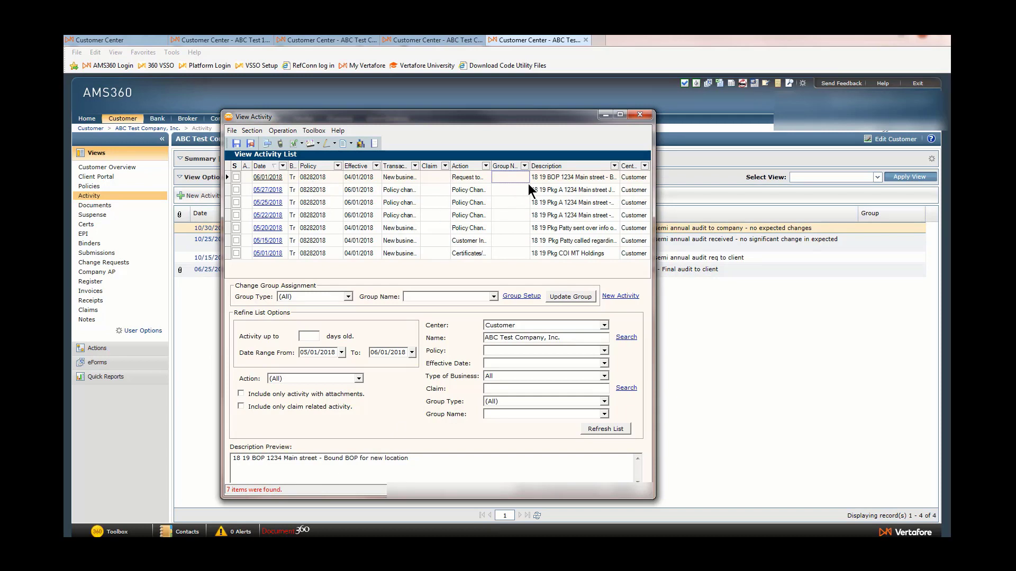
# Preview the descriptions of the 06/01/2018 and 05/25/2018 activities in the View Activity list.
pyautogui.click(539, 192)
pyautogui.click(541, 201)
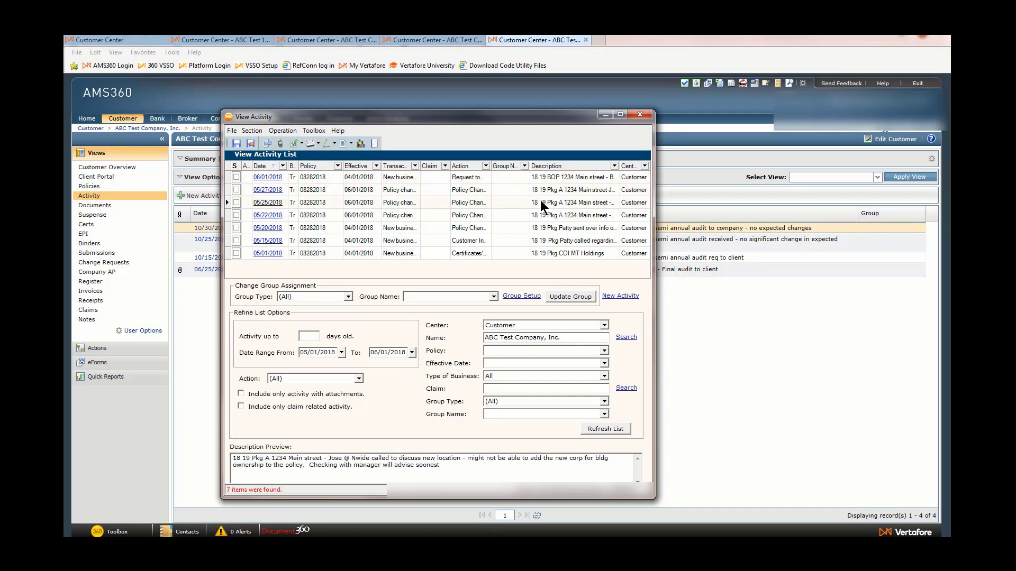
pyautogui.click(475, 177)
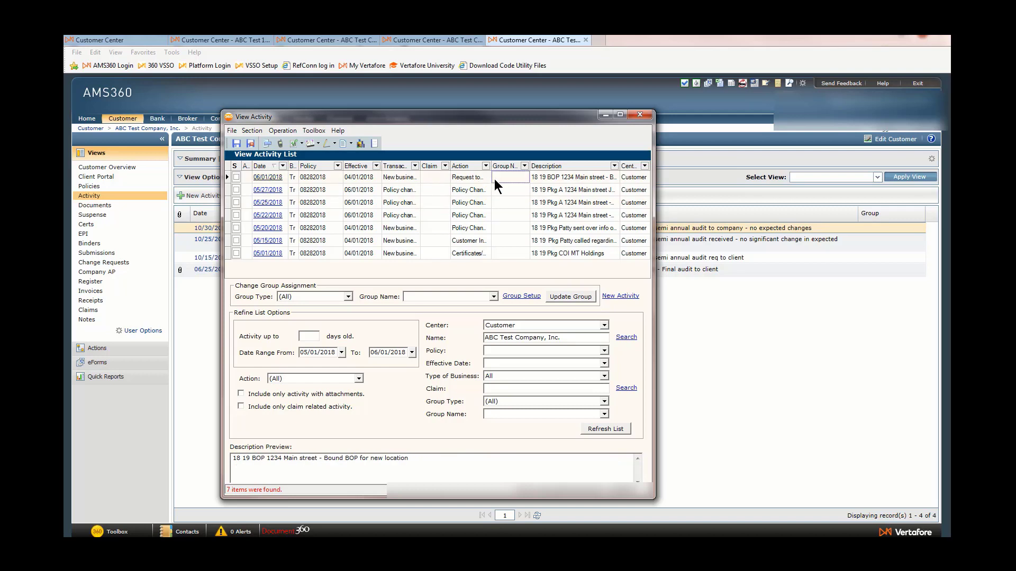
# Filter the activity list to Audit actions and highlight the 10/30/2018 audit's description preview.
pyautogui.press('Down')
pyautogui.press('Down')
pyautogui.press('Down')
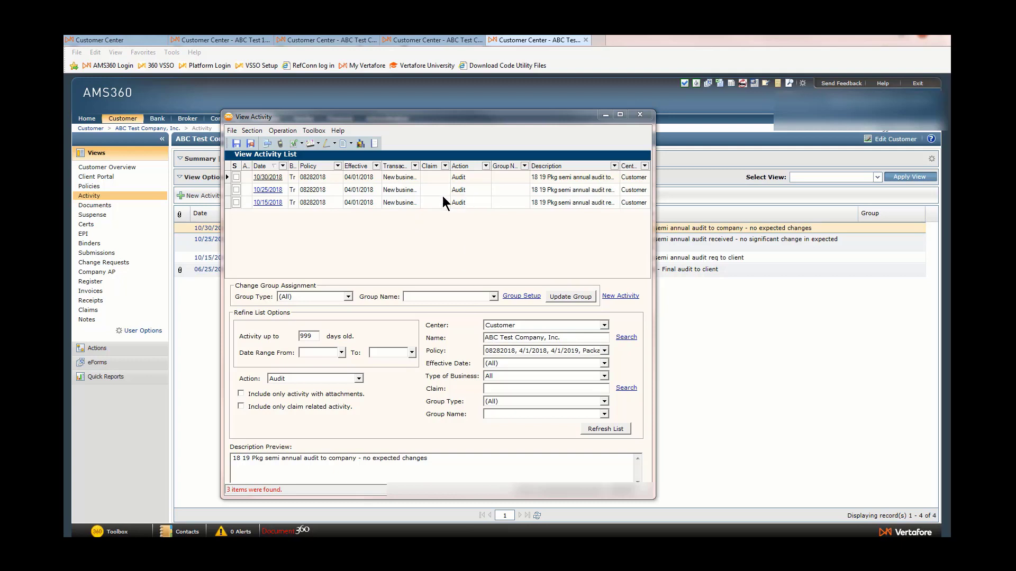
pyautogui.click(317, 177)
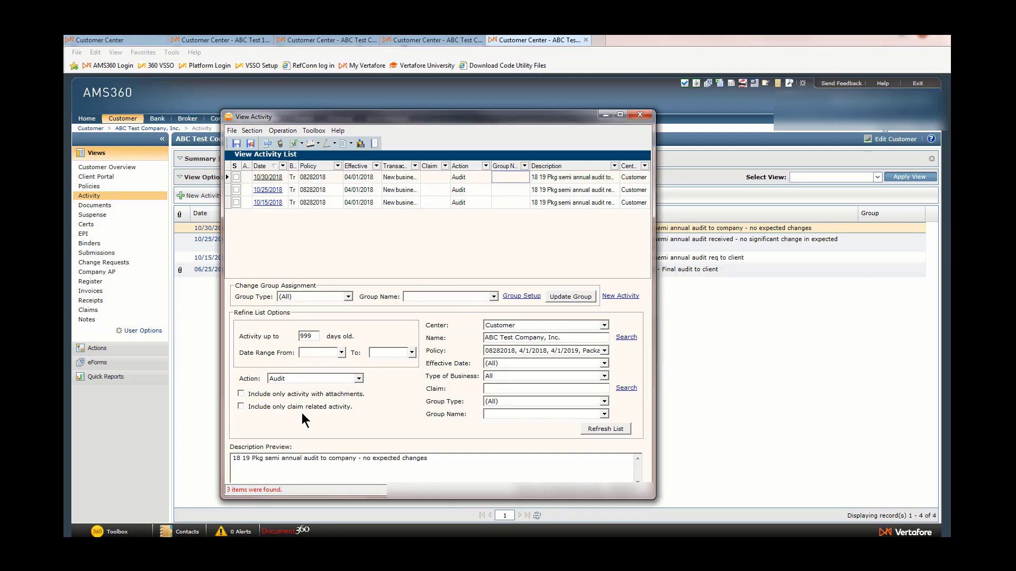
pyautogui.moveTo(438, 458); pyautogui.dragTo(231, 462)
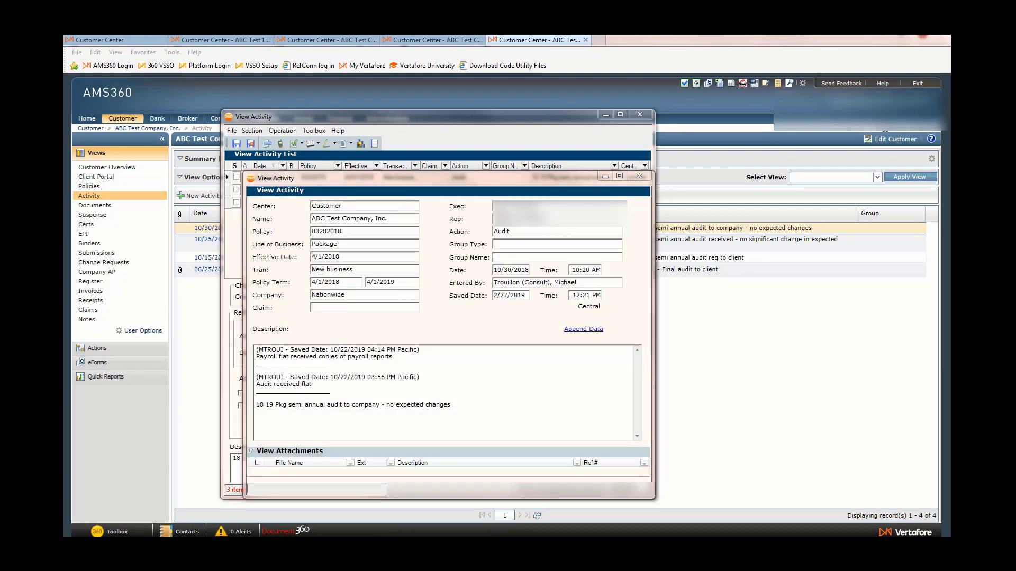
# Append an attachment to the 10/30/2018 audit activity and describe it as "18 19 WC Payroll records to support audit".
pyautogui.click(587, 330)
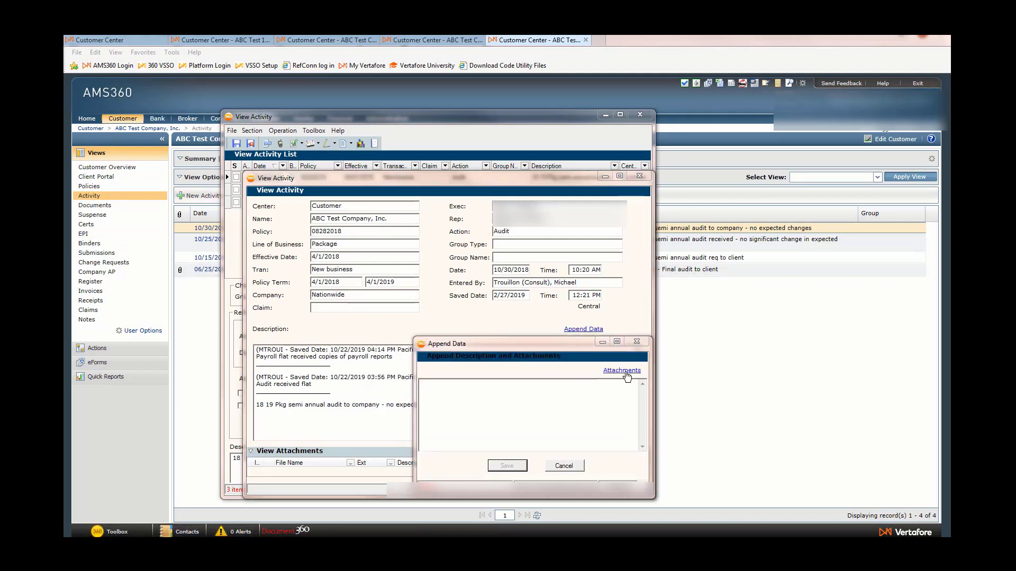
pyautogui.click(625, 372)
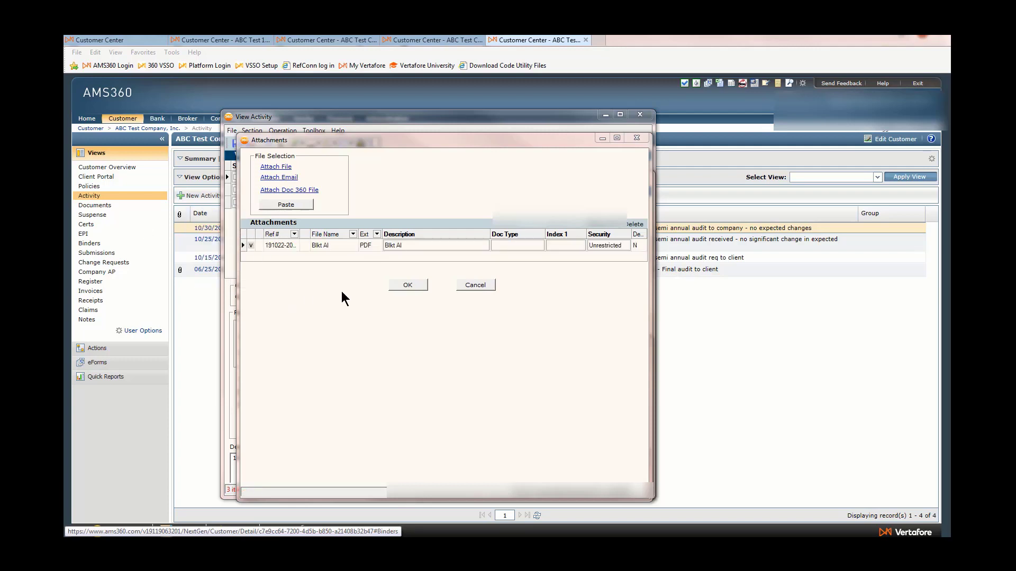
pyautogui.click(405, 246)
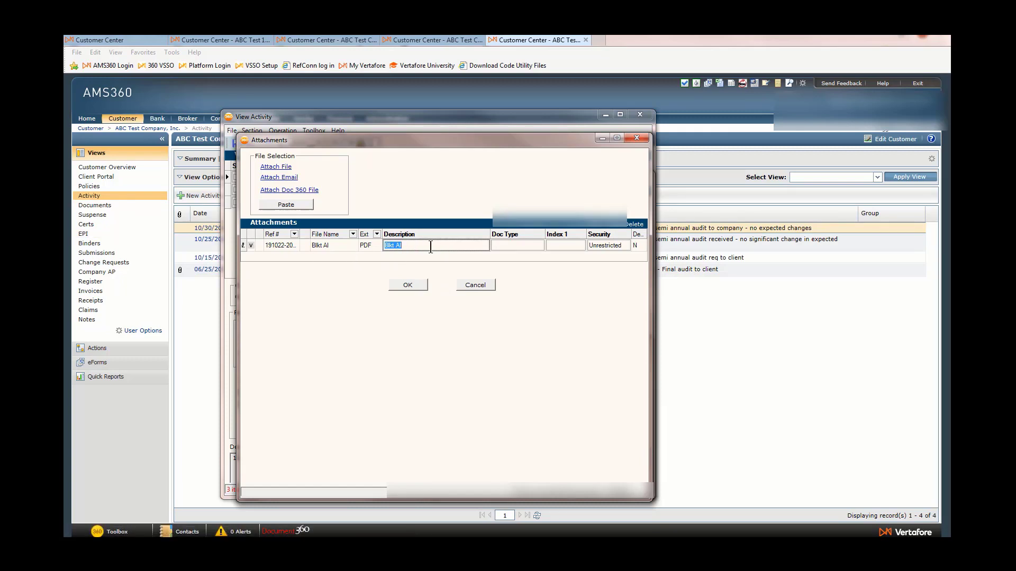
pyautogui.write('Cop')
pyautogui.press('BackSpace')
pyautogui.press('BackSpace')
pyautogui.write('18/')
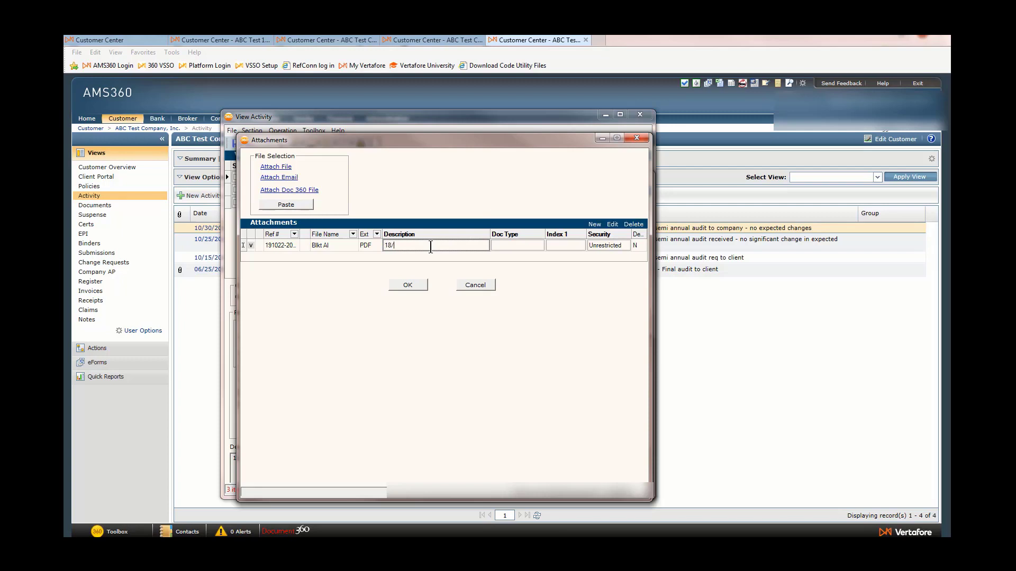
pyautogui.write('19 WC Payroll records to support audi')
pyautogui.press('Tab')
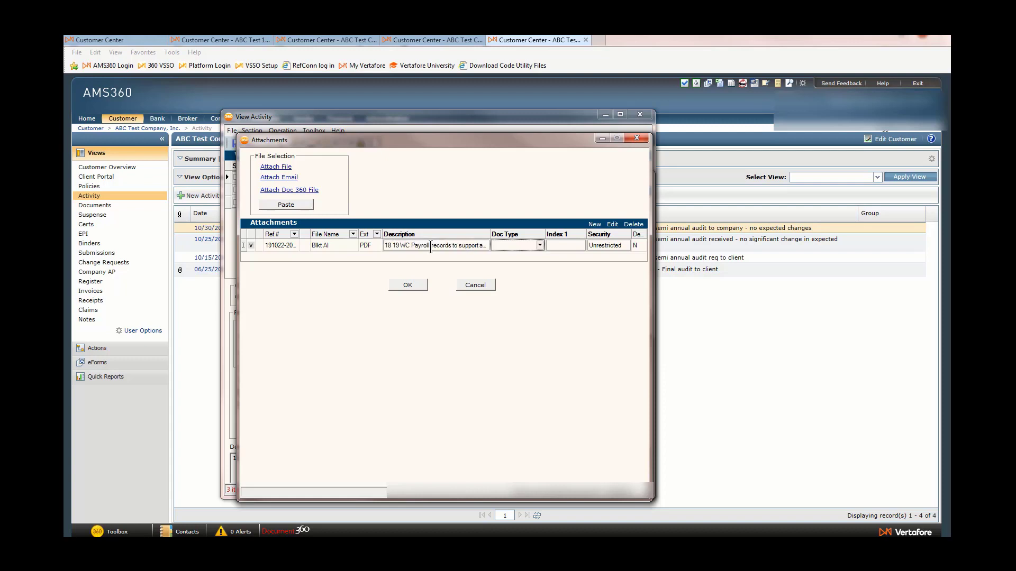
# Set the attachment's doc type to Audit-Worksheets and confirm the attachments.
pyautogui.click(519, 244)
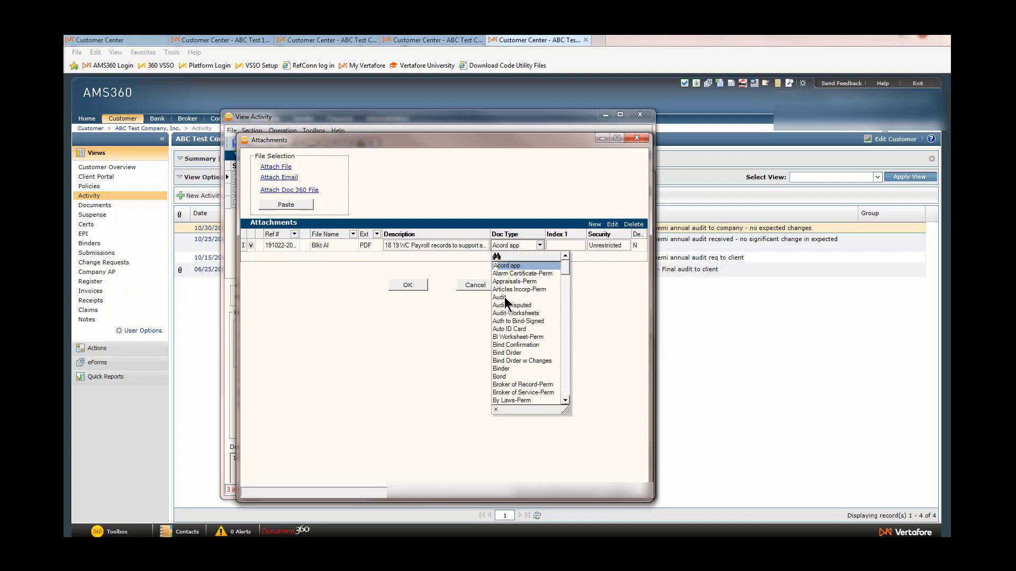
pyautogui.click(507, 313)
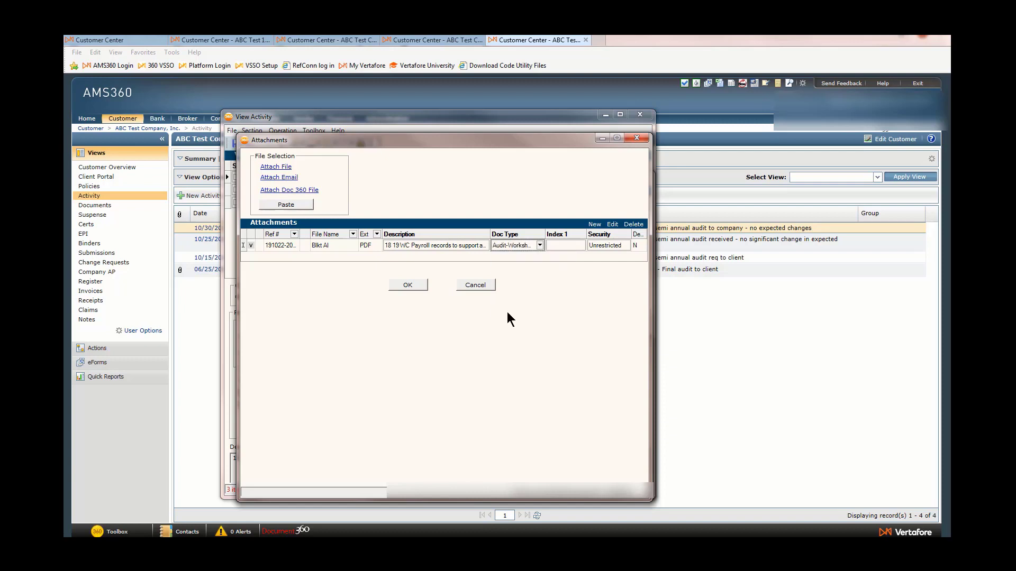
pyautogui.click(414, 284)
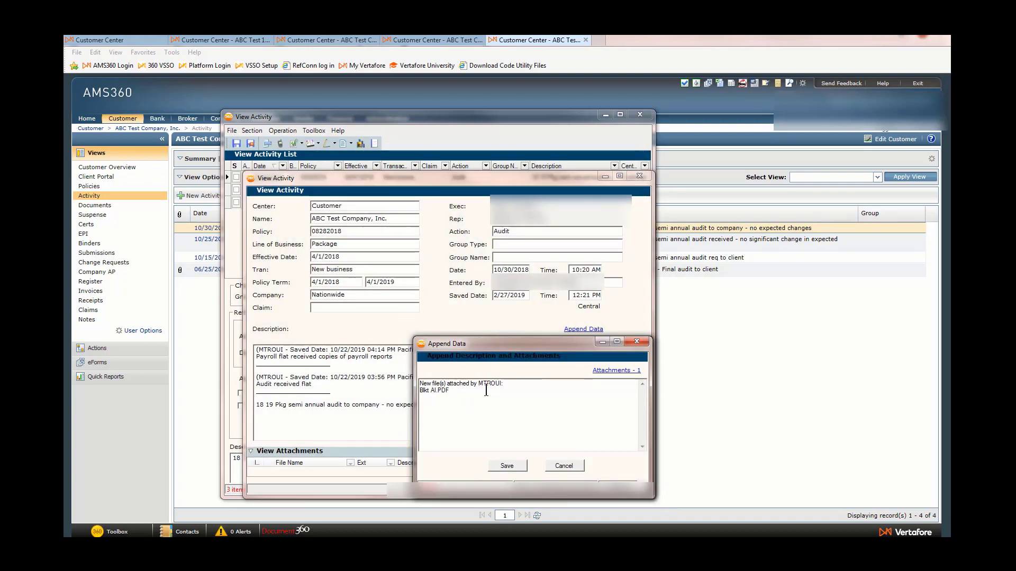
# Save the appended attachment note and highlight the new SYSTEM entry in the activity description.
pyautogui.moveTo(486, 390); pyautogui.dragTo(420, 382)
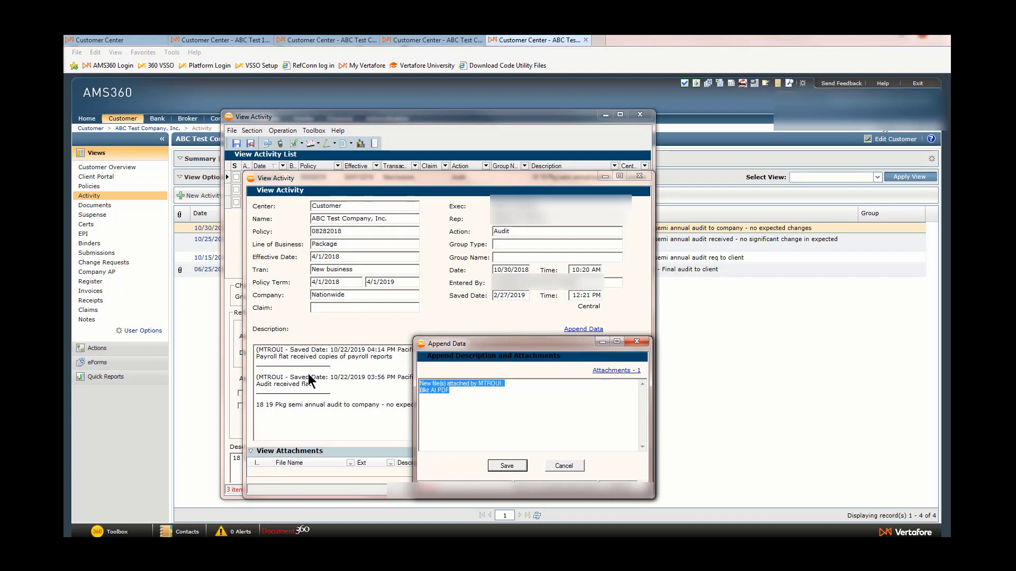
pyautogui.click(506, 466)
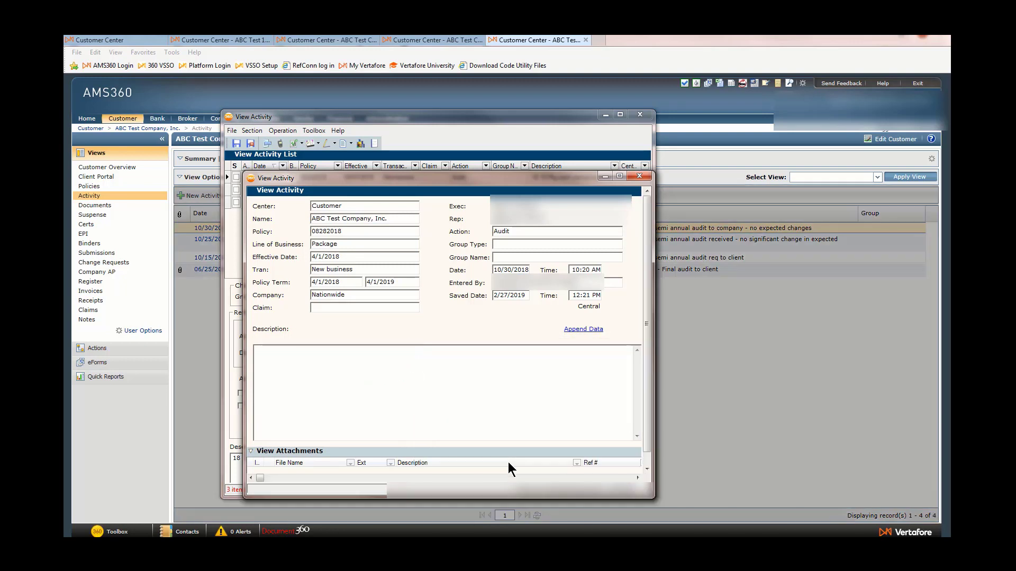
pyautogui.moveTo(309, 370); pyautogui.dragTo(256, 350)
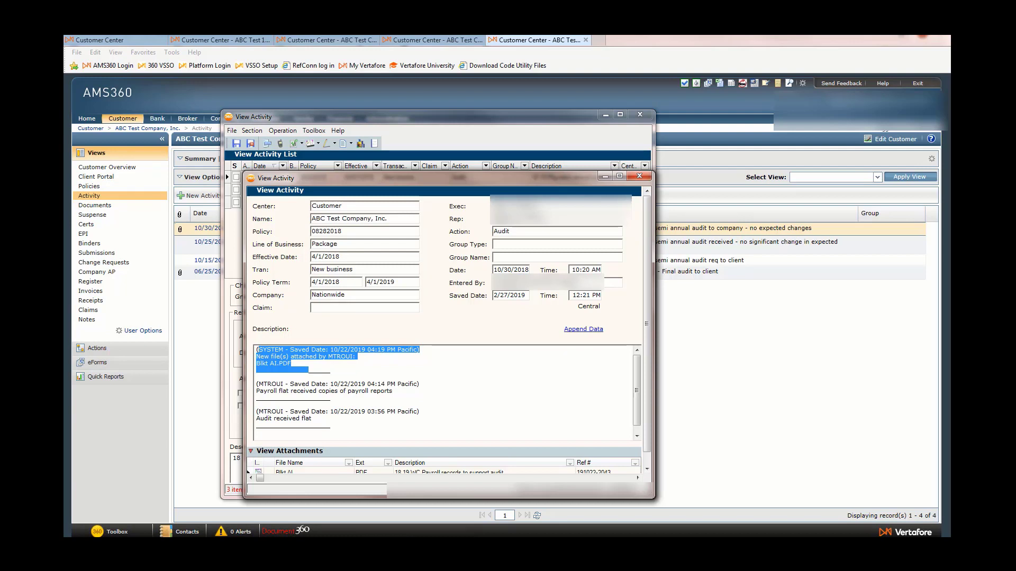
# Open the customer's Documents view and highlight the new Audit-Worksheets document's doc type and received date.
pyautogui.click(95, 205)
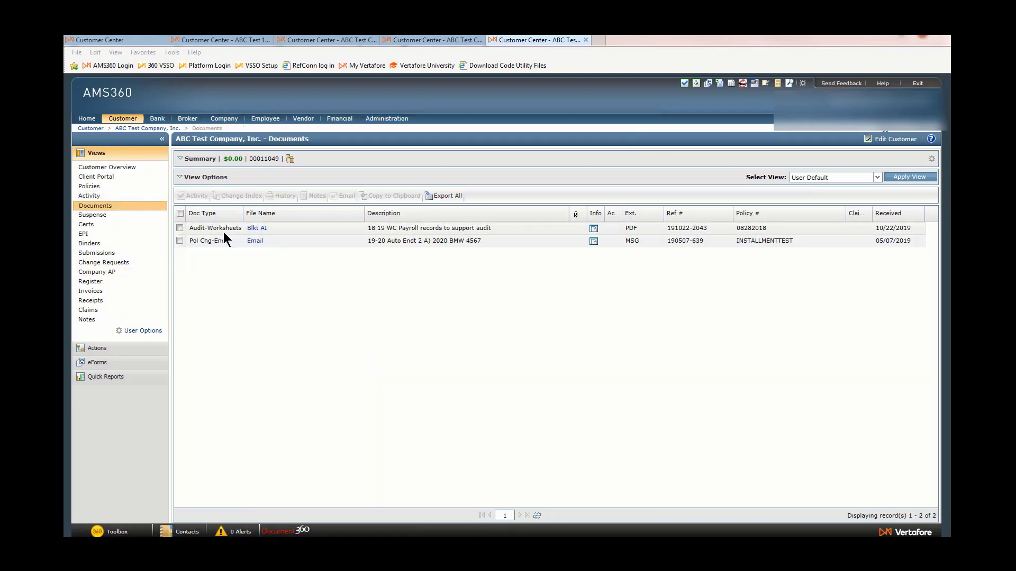
pyautogui.doubleClick(195, 227)
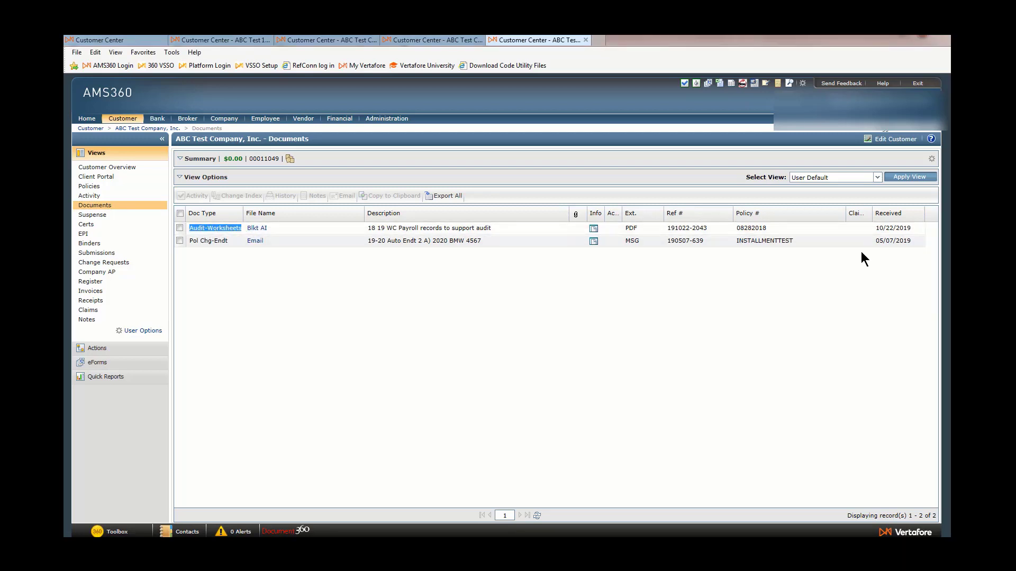
pyautogui.moveTo(878, 231); pyautogui.dragTo(903, 235)
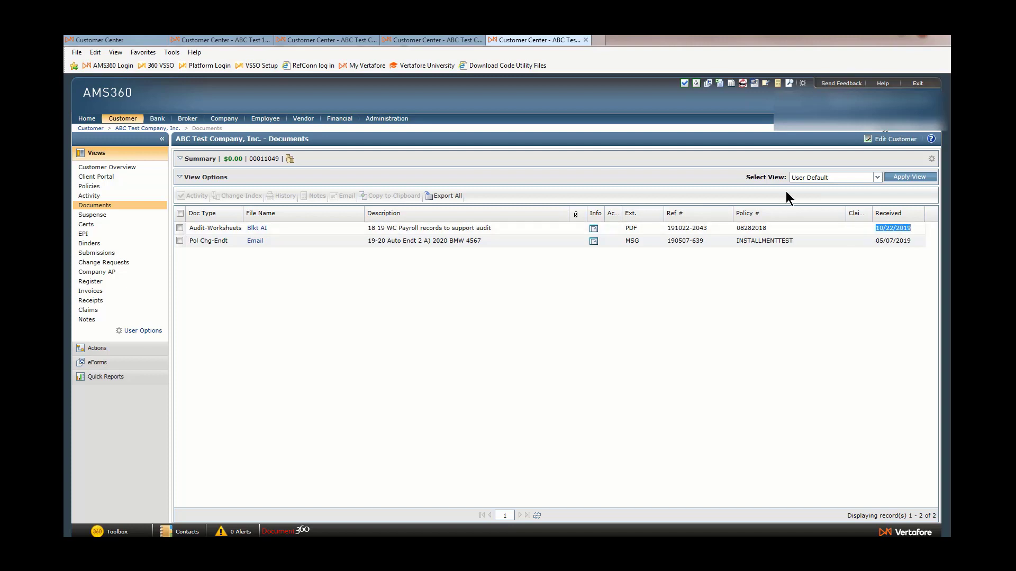
# Switch to the Policies tab and show Documents in the policy's side list.
pyautogui.click(421, 39)
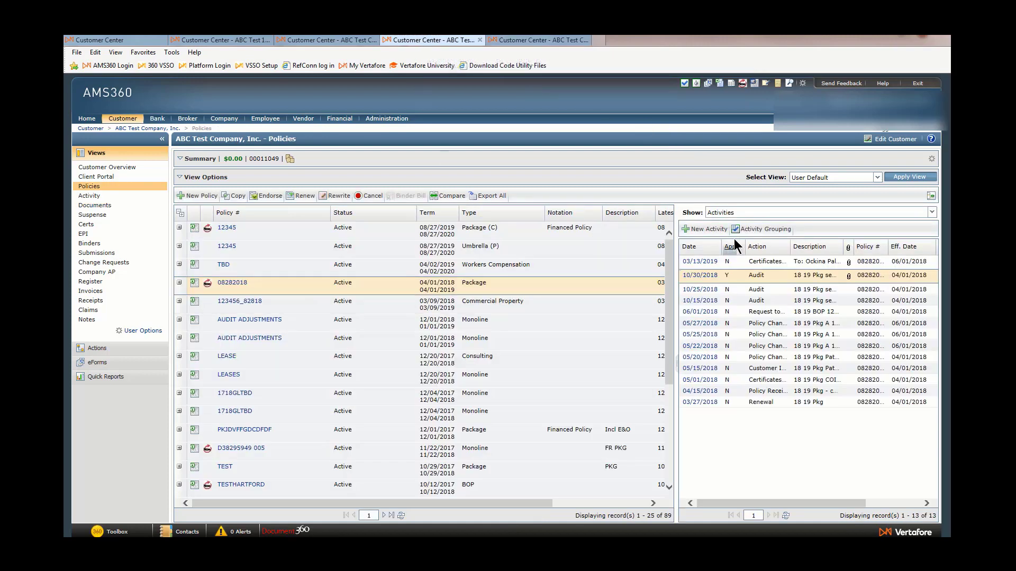
pyautogui.click(738, 214)
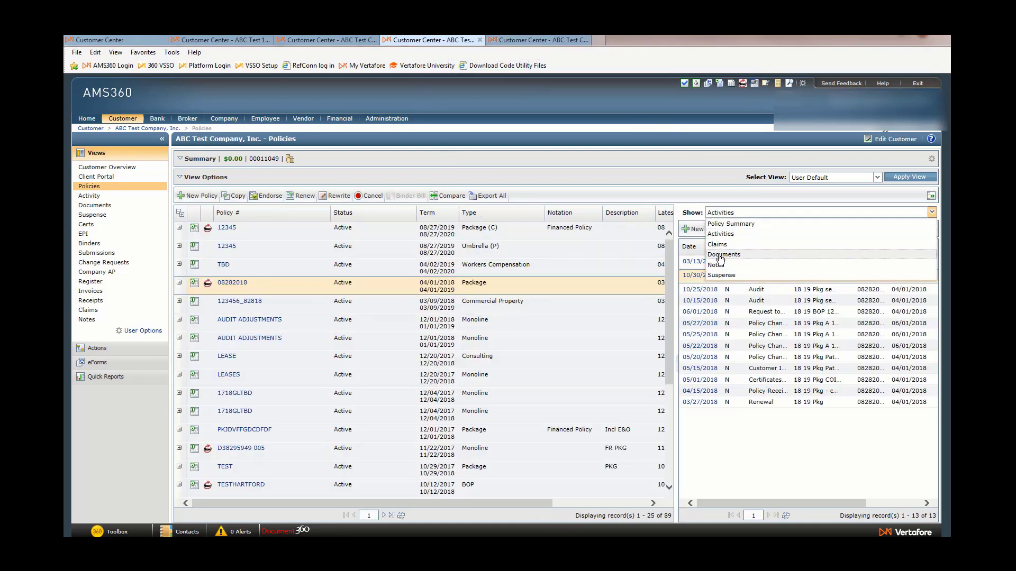
pyautogui.click(719, 256)
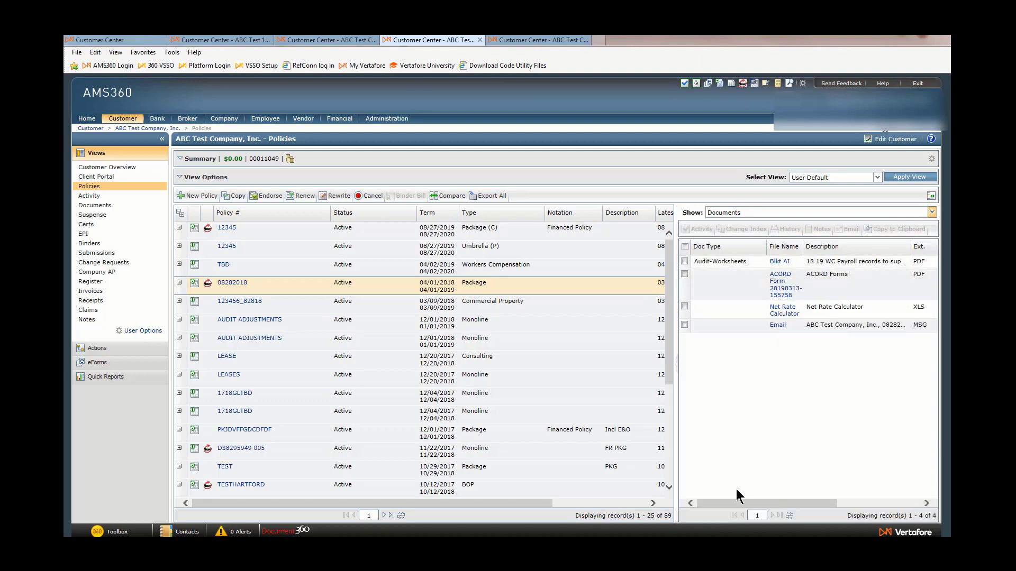
pyautogui.moveTo(732, 502)
pyautogui.mouseDown()
pyautogui.moveTo(818, 503)
pyautogui.moveTo(727, 497)
pyautogui.mouseUp()
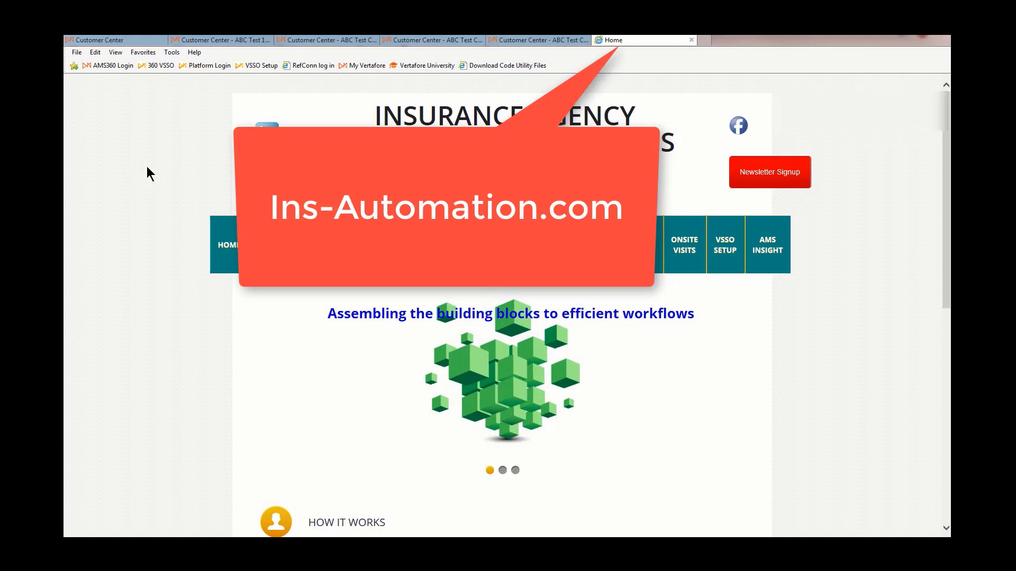
# Open the Newsletter Signup page on the Insurance Agency Automation Associates website and review its form.
pyautogui.scroll(-8, 148, 169)
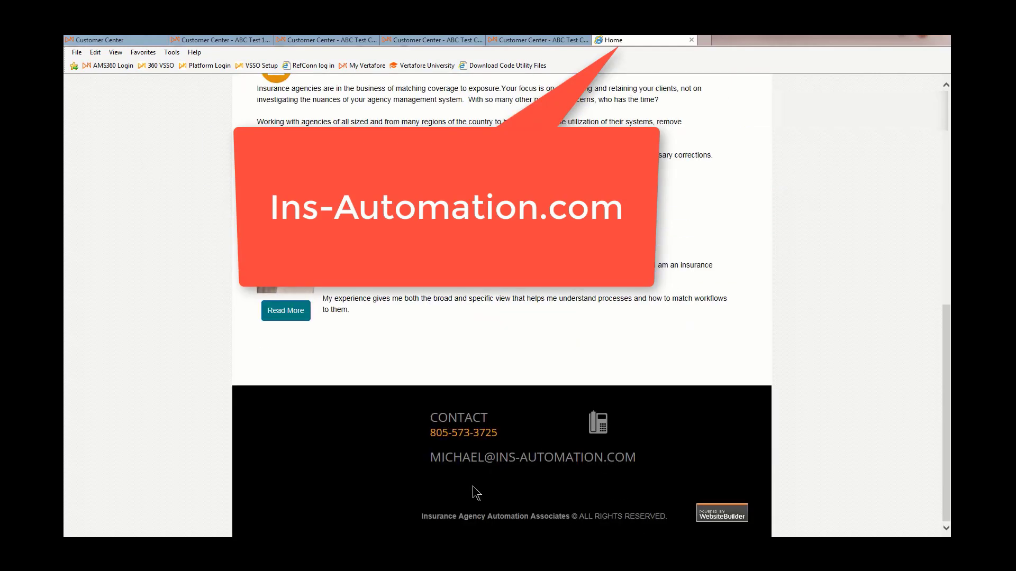
pyautogui.scroll(10, 471, 484)
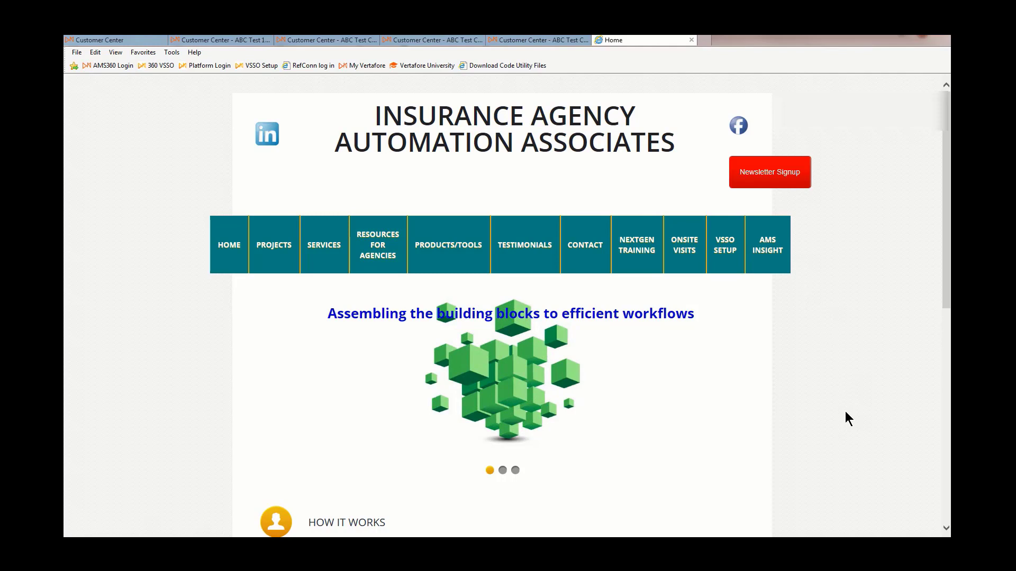
pyautogui.click(767, 181)
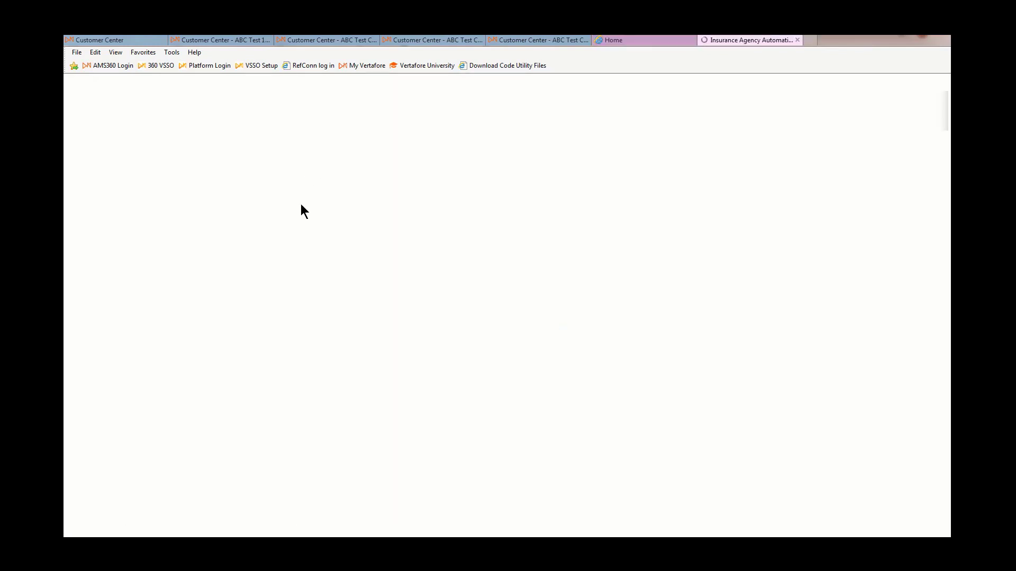
pyautogui.scroll(-6, 419, 312)
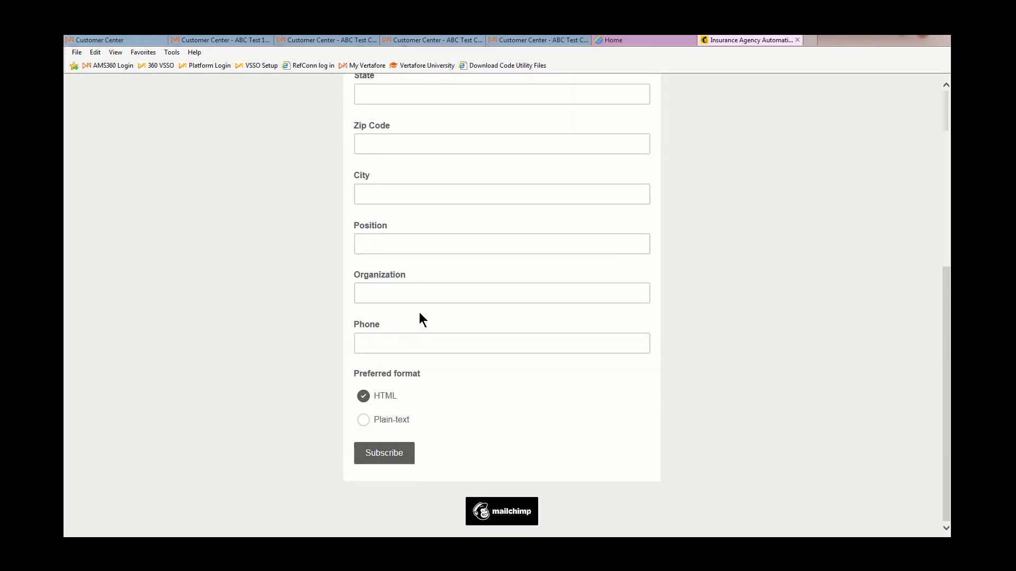
pyautogui.scroll(6, 419, 312)
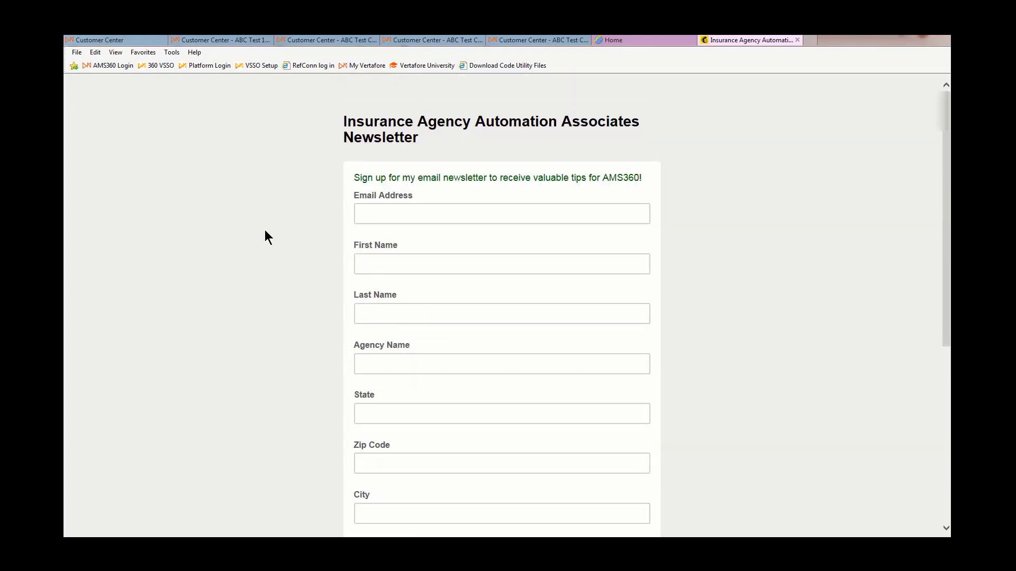